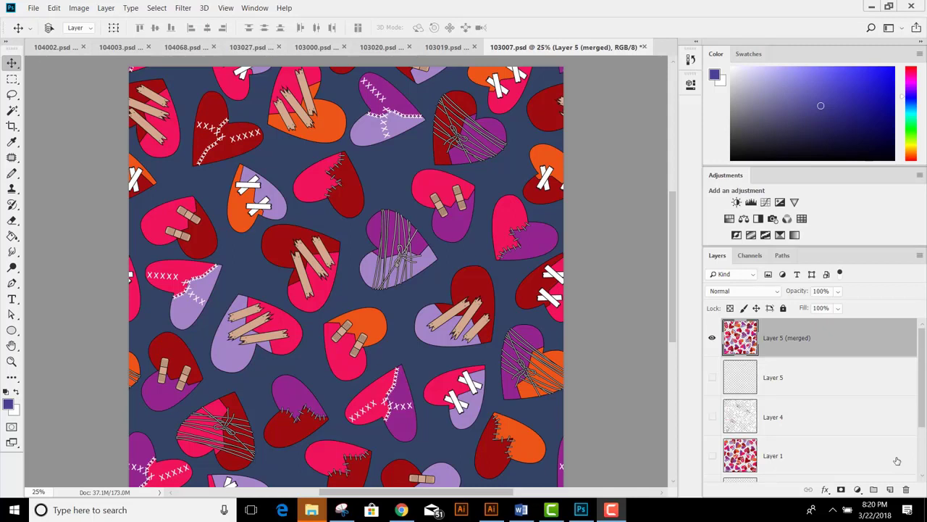
Step: Start the Indexed Color conversion, merging visible layers into one and discarding hidden layers
{"action": "key", "text": "ctrl"}
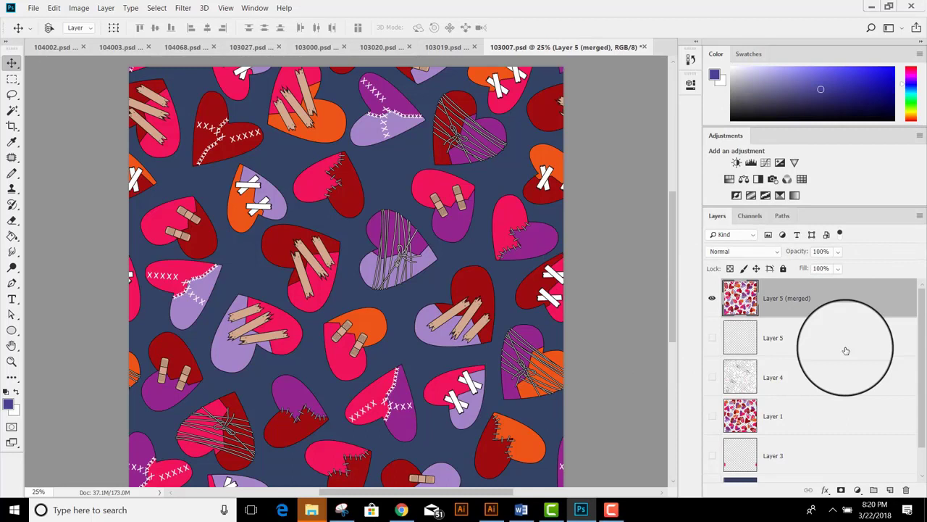
{"action": "scroll", "coordinate": [797, 318], "scroll_direction": "down", "scroll_amount": 1}
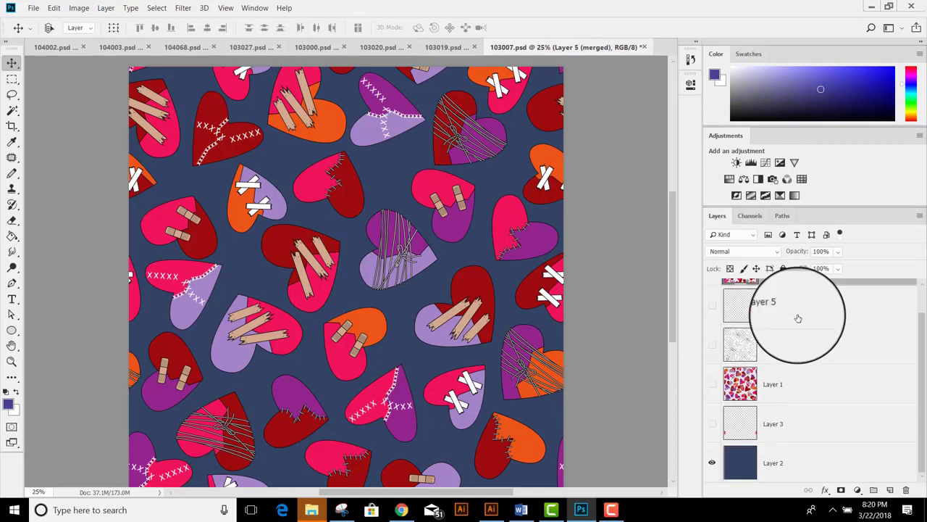
{"action": "scroll", "coordinate": [807, 413], "scroll_direction": "up", "scroll_amount": 1}
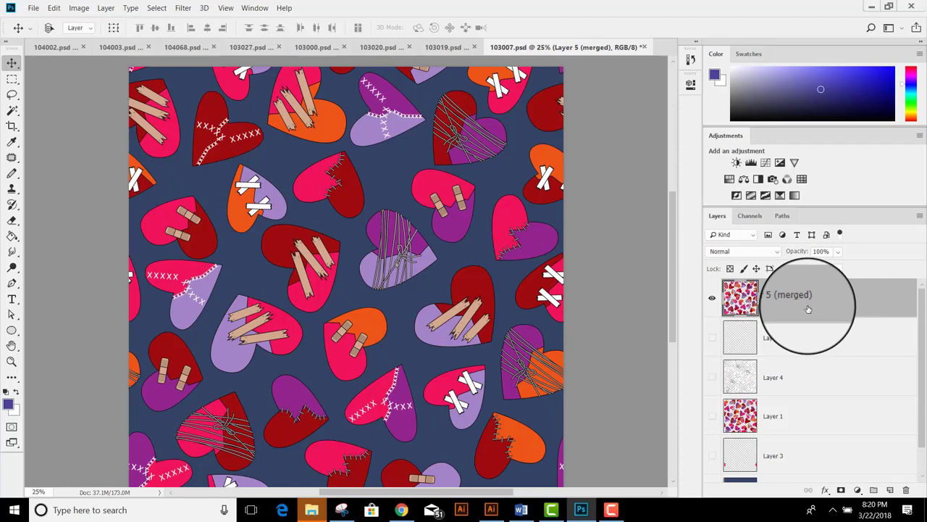
{"action": "left_click", "coordinate": [79, 8]}
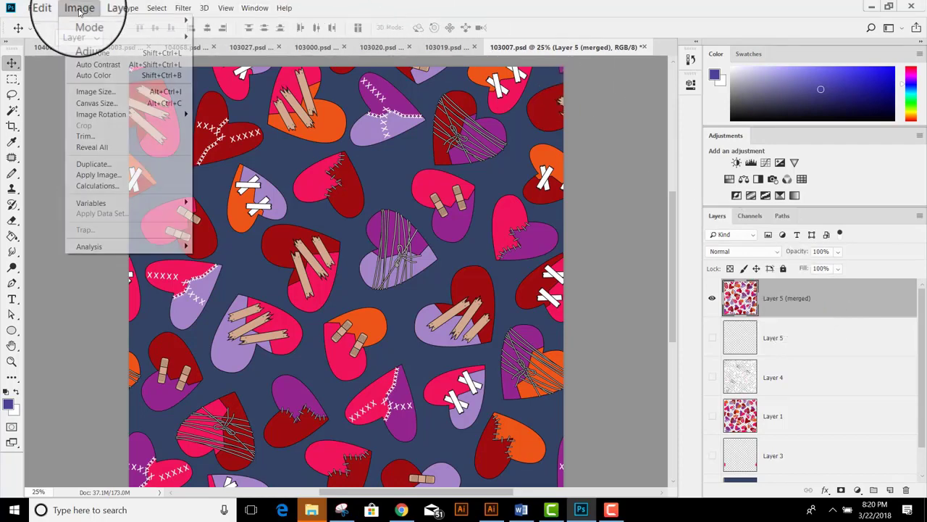
{"action": "mouse_move", "coordinate": [87, 21]}
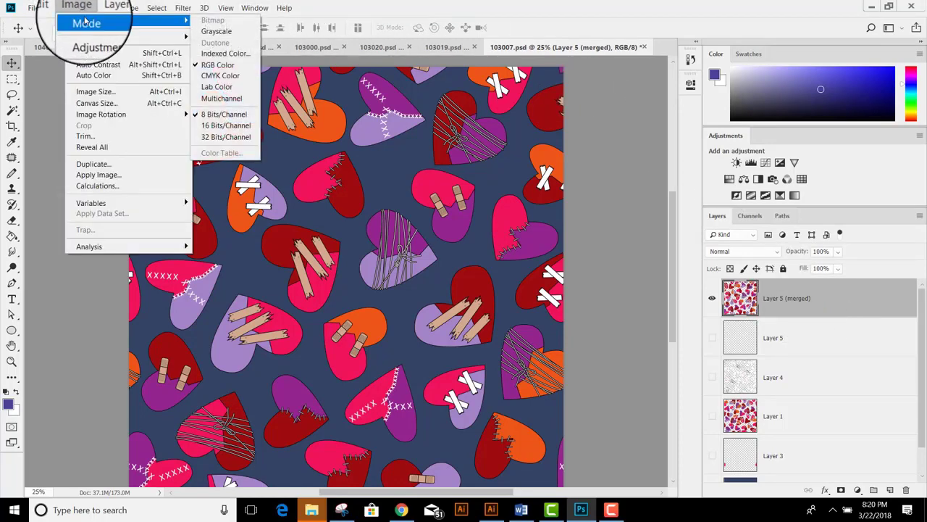
{"action": "left_click", "coordinate": [217, 52]}
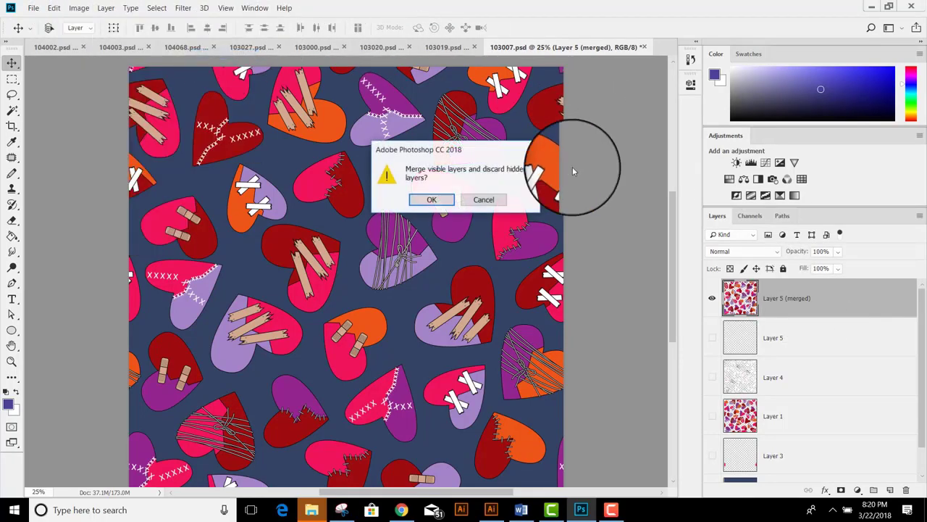
{"action": "left_click", "coordinate": [444, 202]}
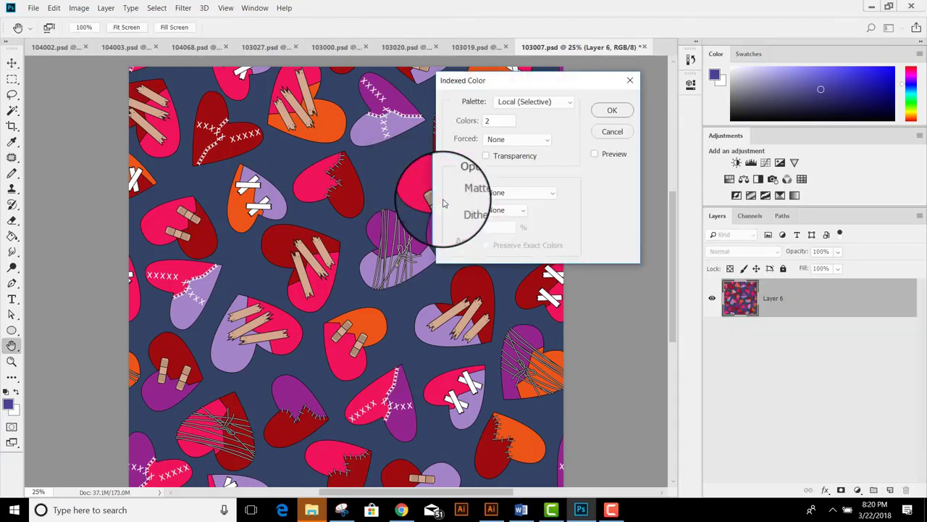
Step: Set the palette to Local (Perceptual) and preview the two-colour result on the canvas
{"action": "left_click_drag", "start_coordinate": [507, 83], "coordinate": [460, 80]}
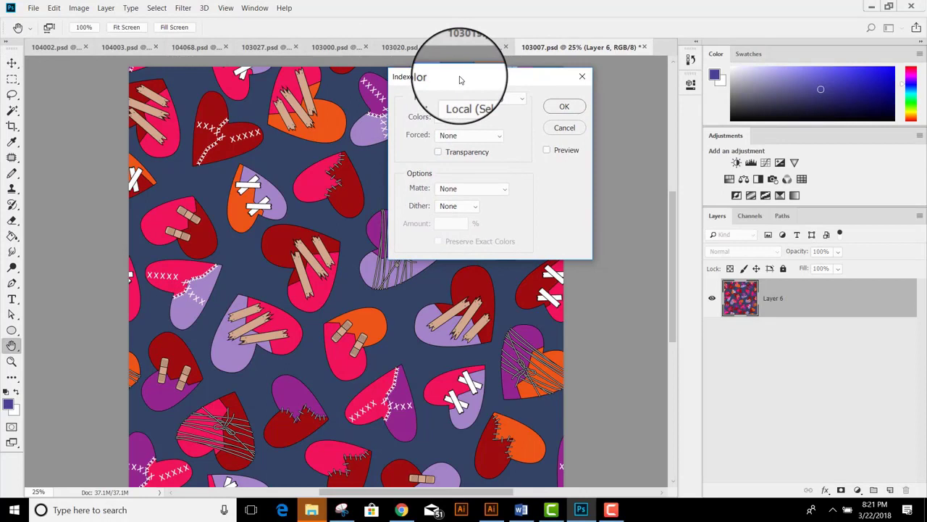
{"action": "left_click", "coordinate": [520, 101]}
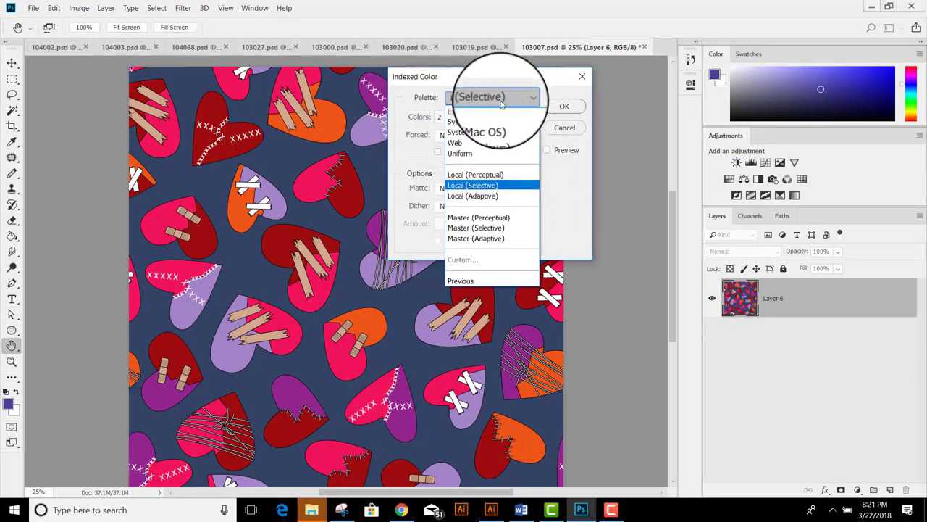
{"action": "left_click", "coordinate": [474, 175]}
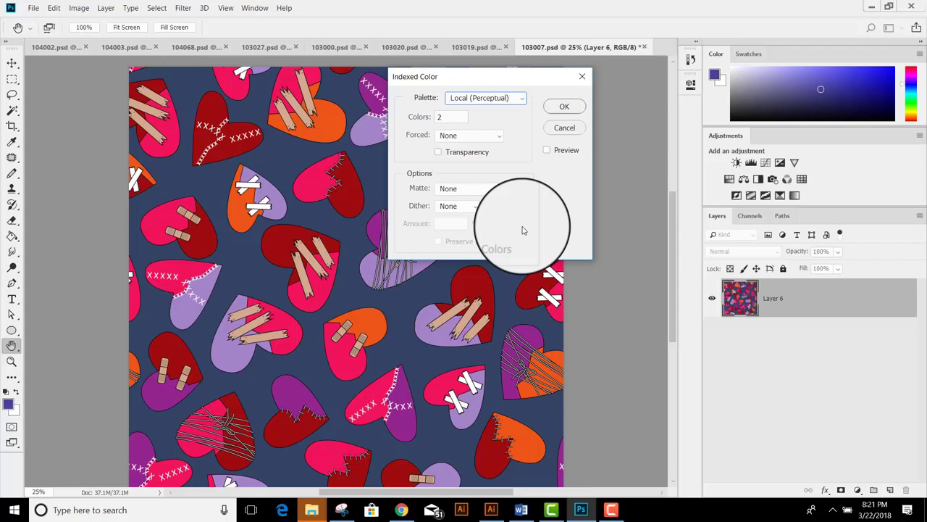
{"action": "left_click", "coordinate": [547, 150]}
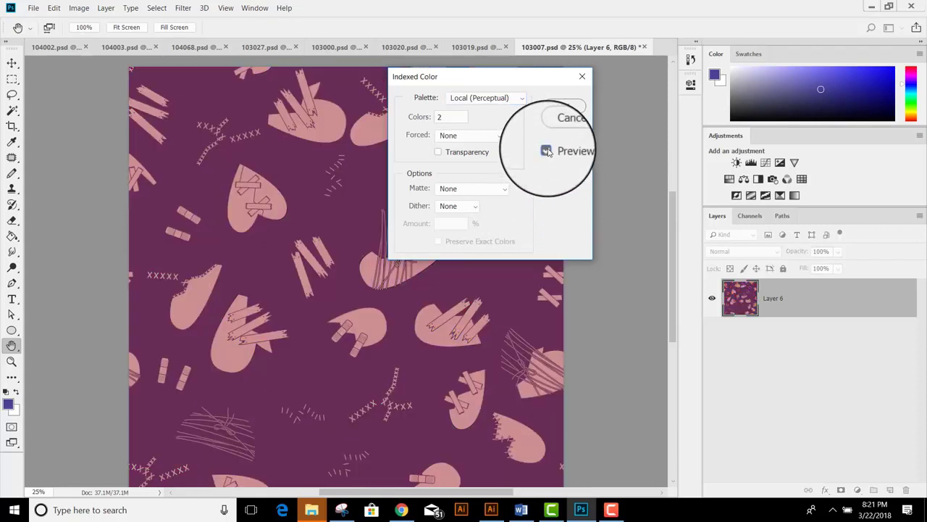
{"action": "left_click", "coordinate": [547, 150]}
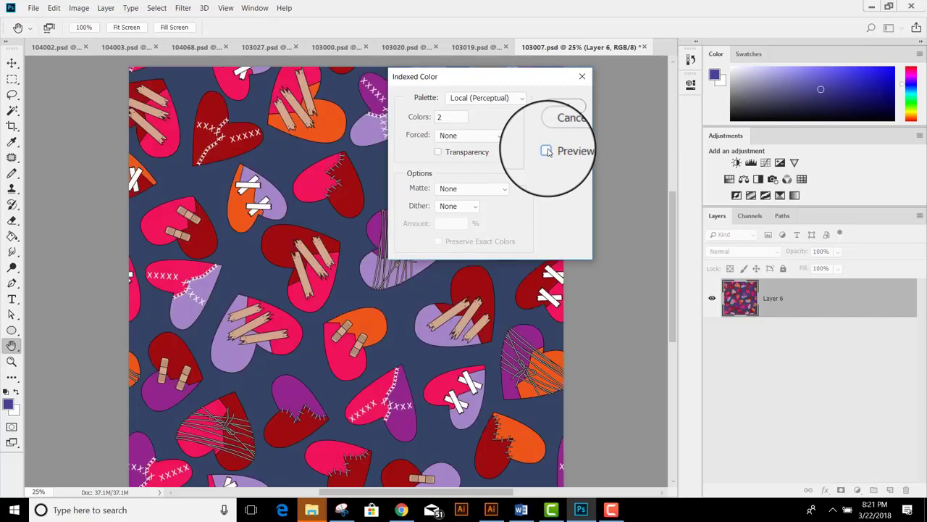
Step: Preview Local (Perceptual) once more, then switch the palette to Custom
{"action": "left_click", "coordinate": [520, 98]}
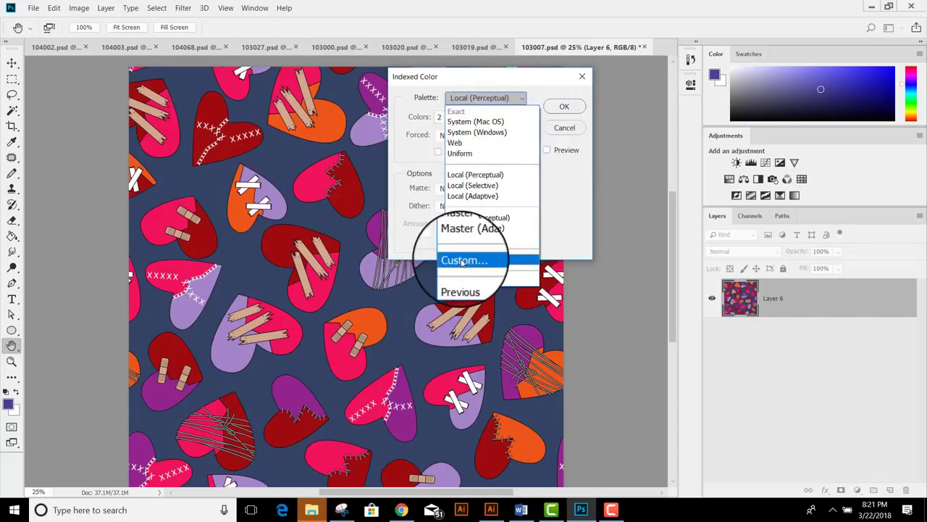
{"action": "left_click", "coordinate": [485, 86]}
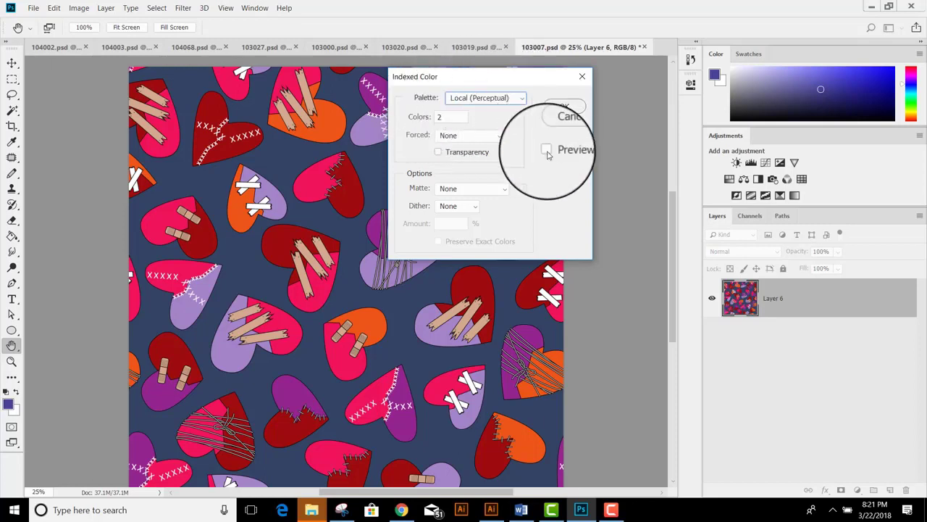
{"action": "left_click", "coordinate": [518, 104]}
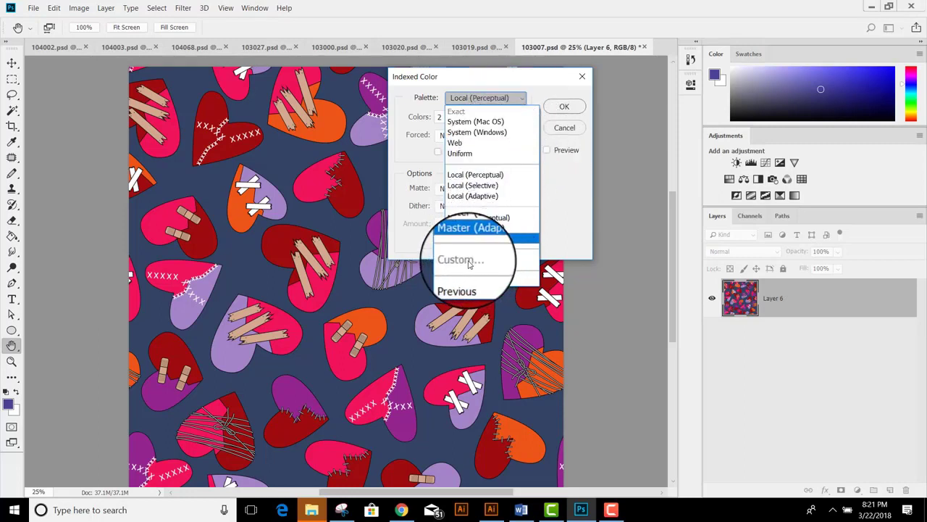
{"action": "left_click", "coordinate": [487, 98]}
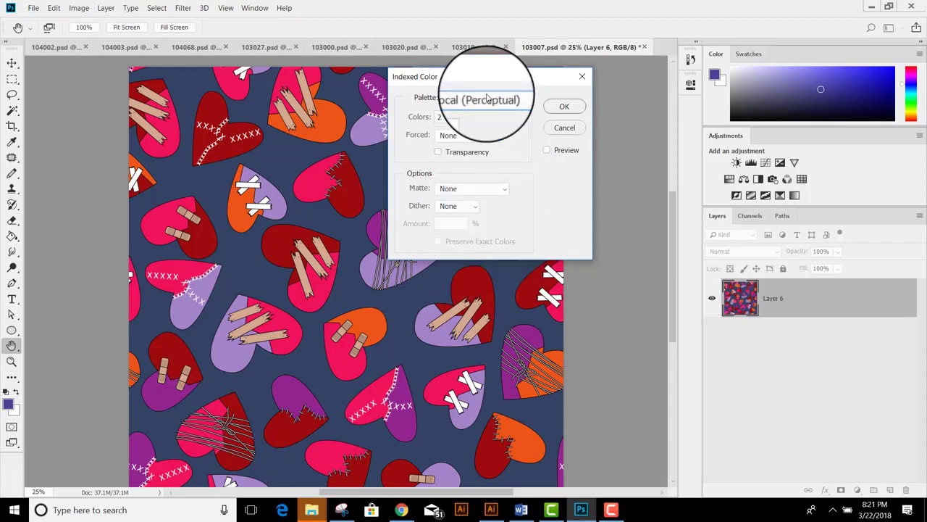
{"action": "left_click", "coordinate": [547, 150]}
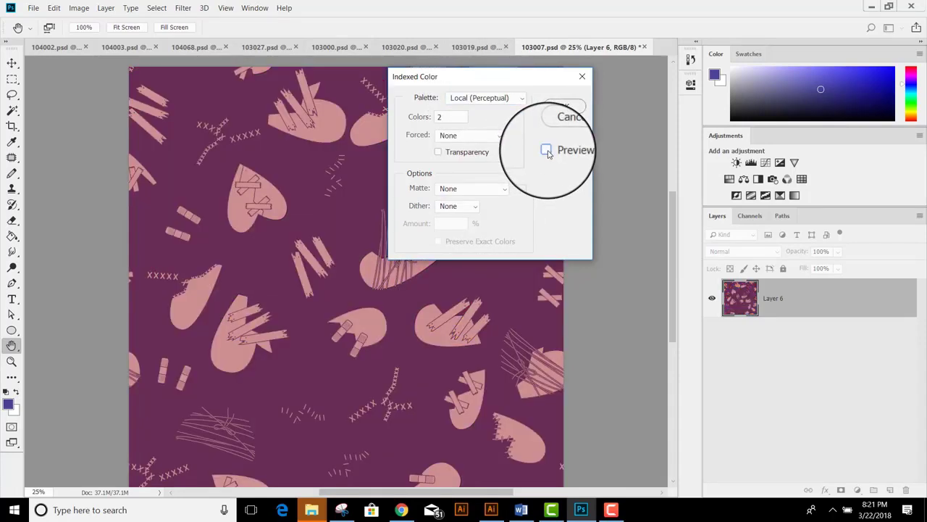
{"action": "left_click", "coordinate": [547, 150]}
{"action": "left_click", "coordinate": [485, 98]}
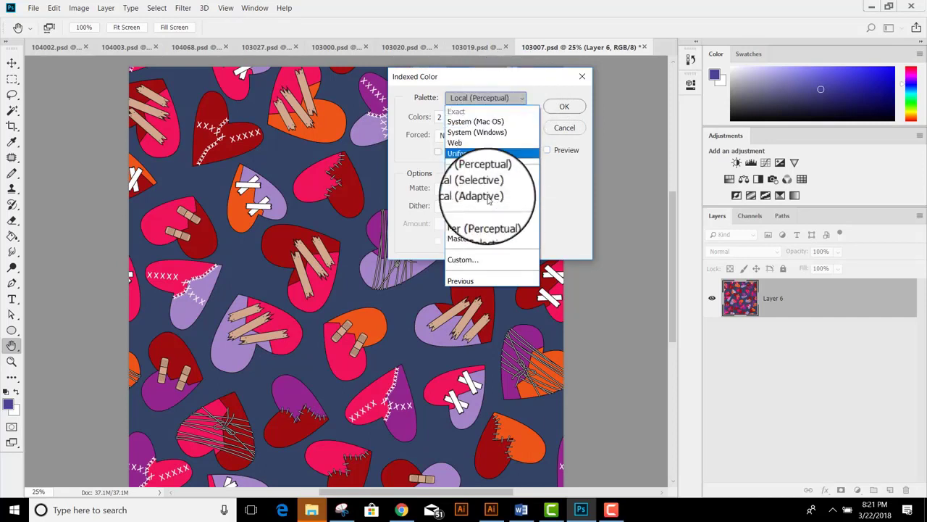
{"action": "left_click", "coordinate": [478, 260]}
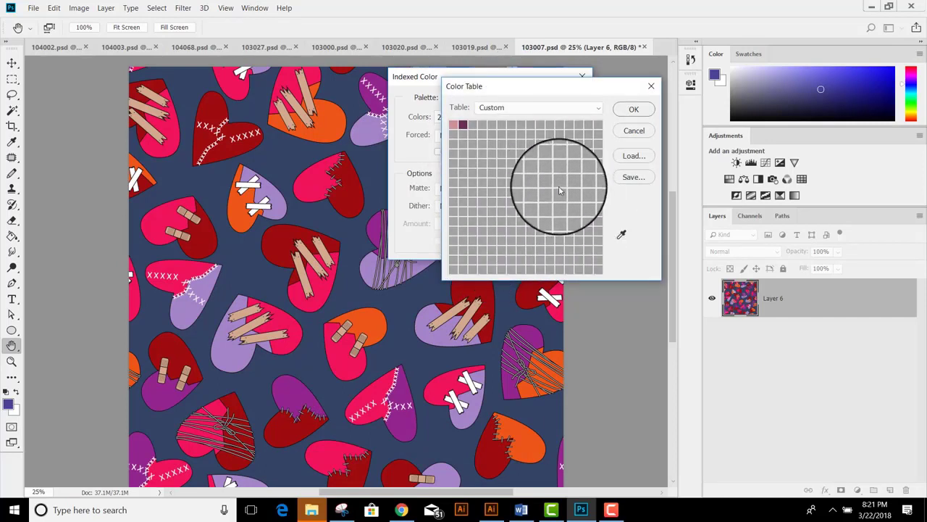
Step: Sample the navy background, deep red and bright pink from the artwork into the first three swatches
{"action": "left_click", "coordinate": [454, 128]}
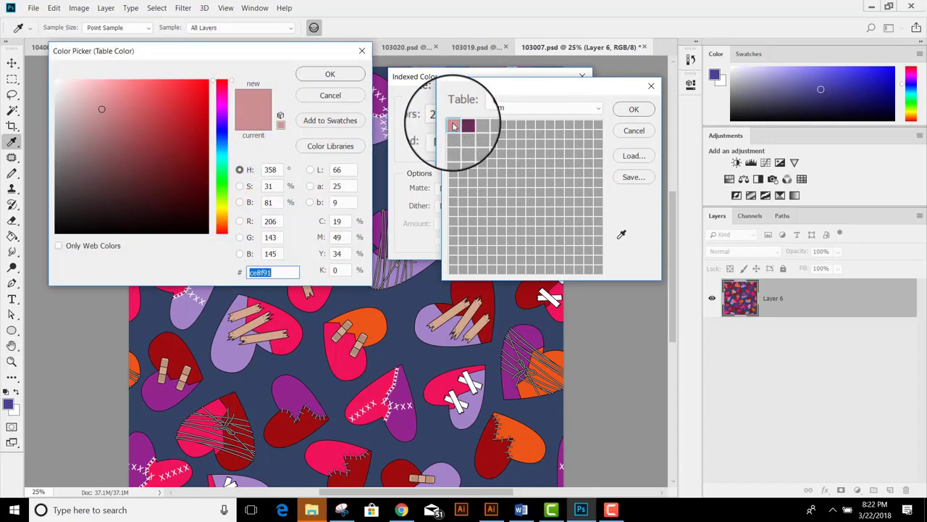
{"action": "left_click", "coordinate": [404, 297]}
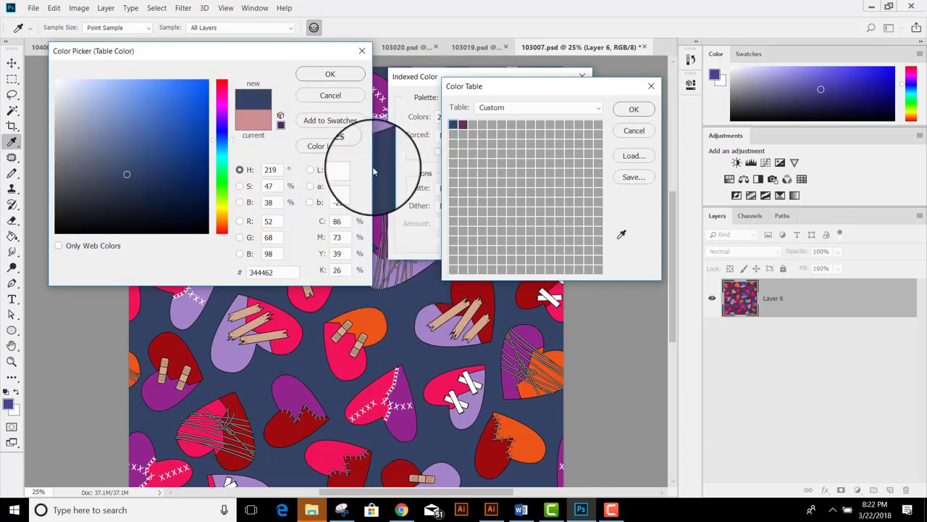
{"action": "left_click", "coordinate": [324, 72]}
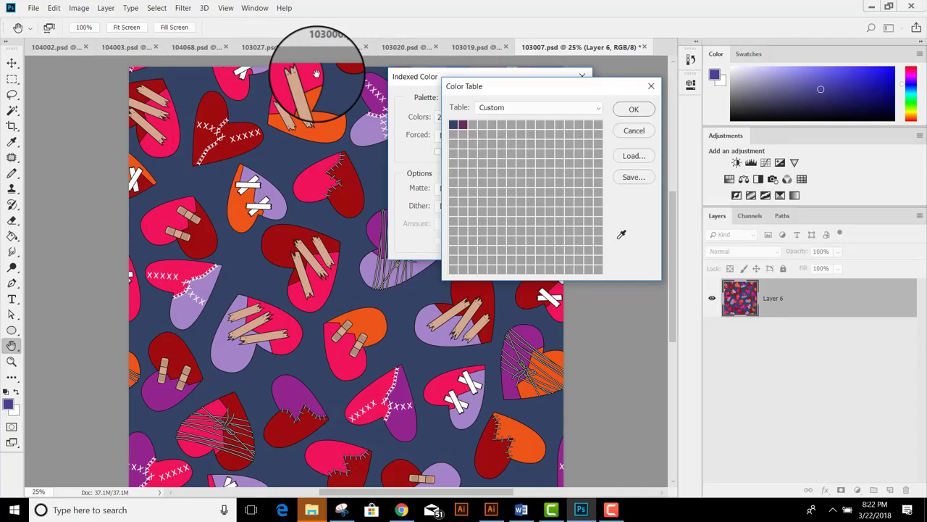
{"action": "left_click", "coordinate": [467, 126]}
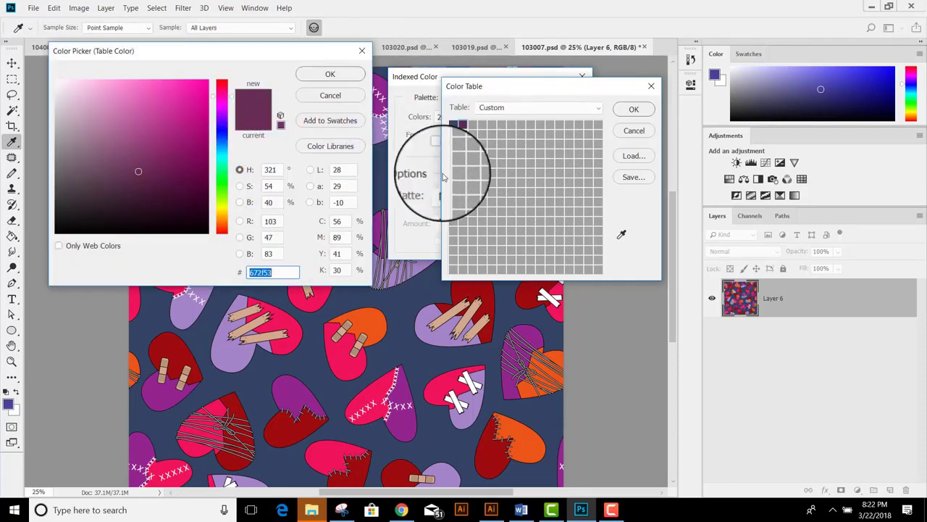
{"action": "left_click", "coordinate": [283, 430]}
{"action": "left_click", "coordinate": [319, 74]}
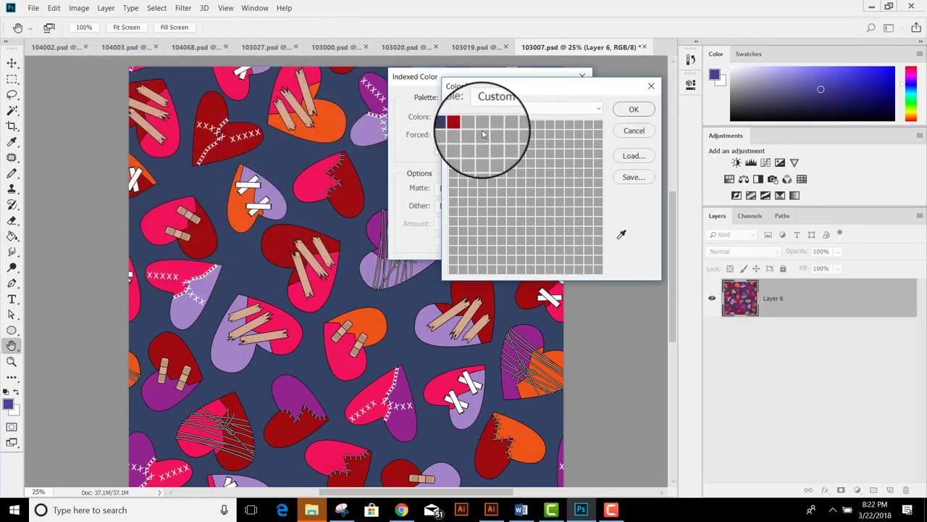
{"action": "left_click", "coordinate": [473, 125]}
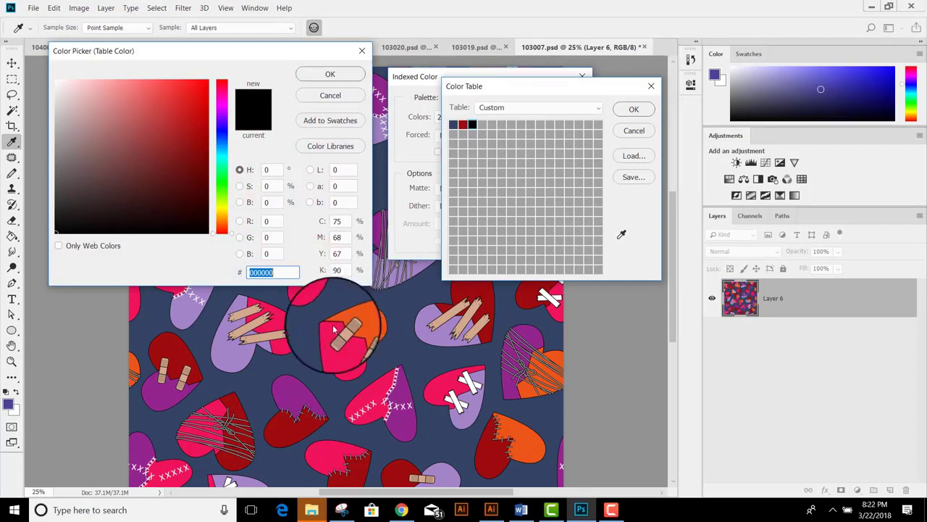
{"action": "left_click", "coordinate": [285, 319]}
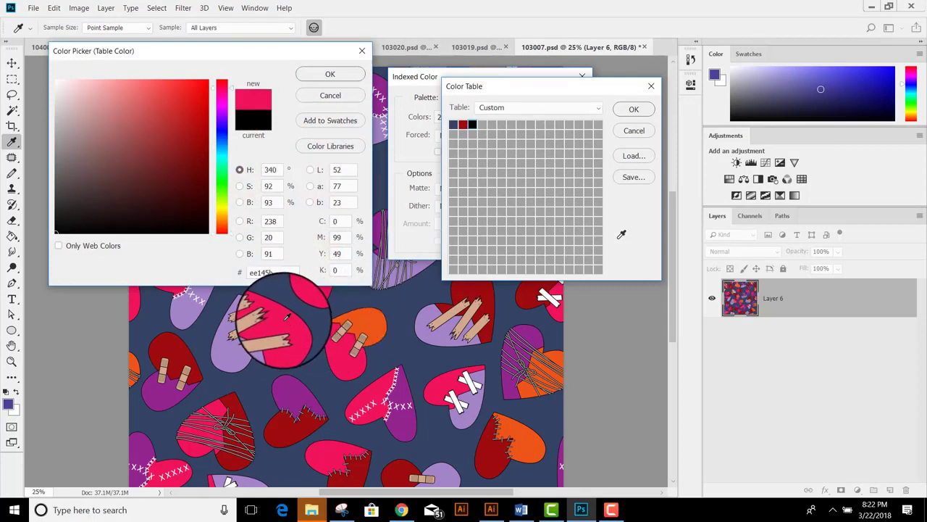
{"action": "left_click", "coordinate": [330, 74]}
Step: Sample the purple, lilac and orange heart colours into the next three swatches
{"action": "left_click", "coordinate": [482, 125]}
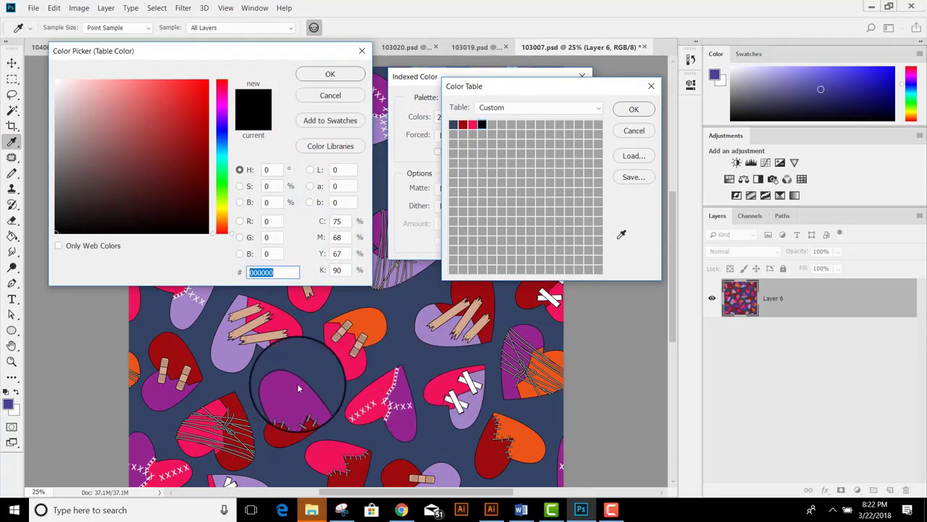
{"action": "left_click", "coordinate": [292, 389]}
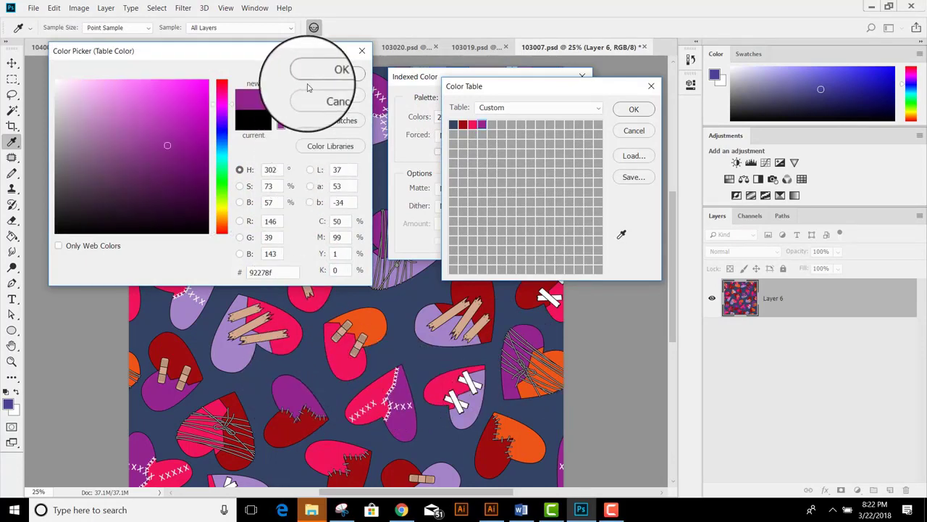
{"action": "left_click", "coordinate": [330, 74]}
{"action": "left_click", "coordinate": [492, 128]}
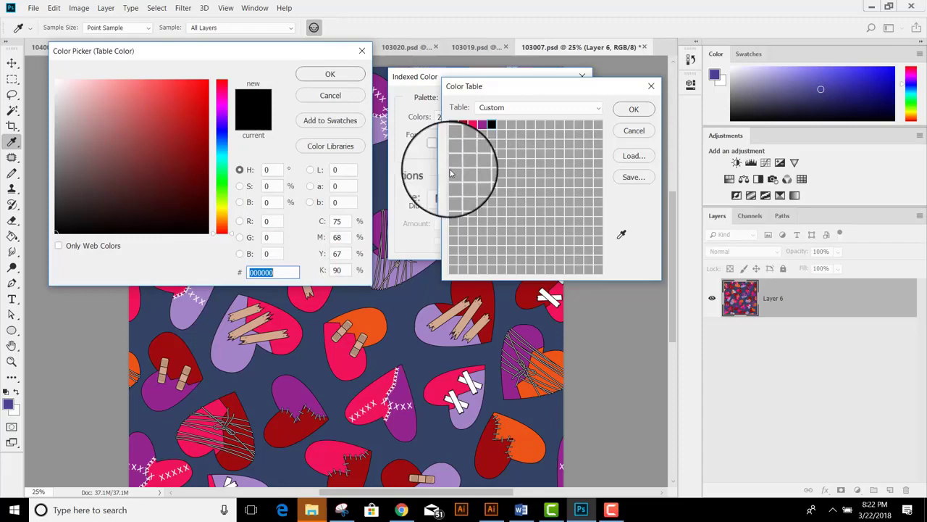
{"action": "left_click", "coordinate": [233, 353]}
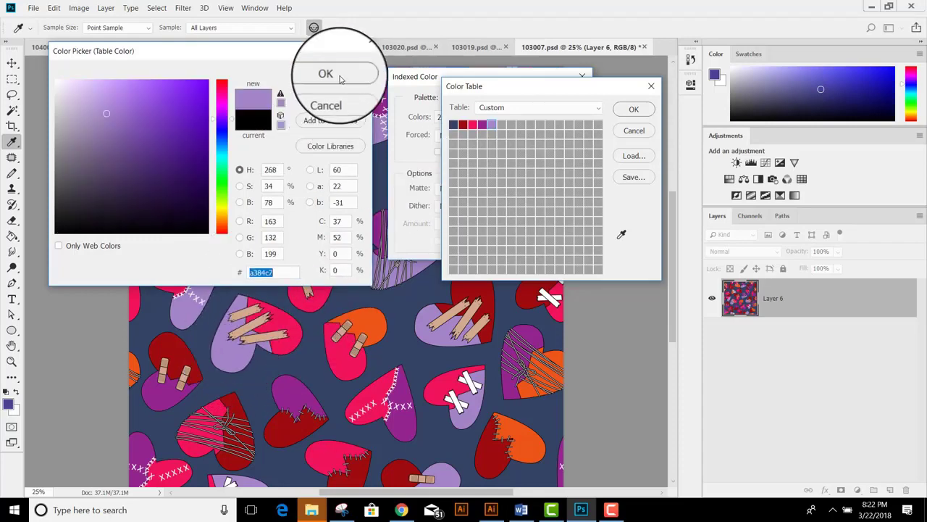
{"action": "left_click", "coordinate": [329, 74]}
{"action": "left_click", "coordinate": [501, 125]}
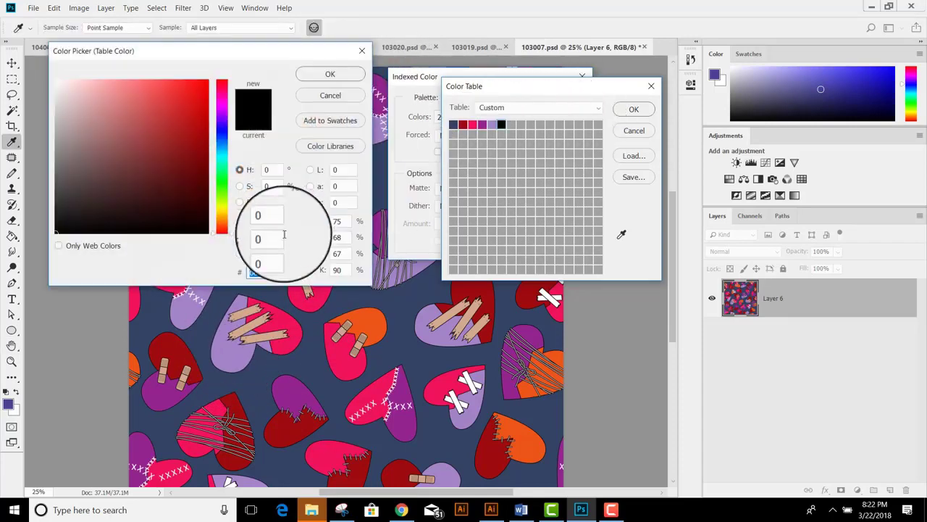
{"action": "left_click", "coordinate": [370, 326]}
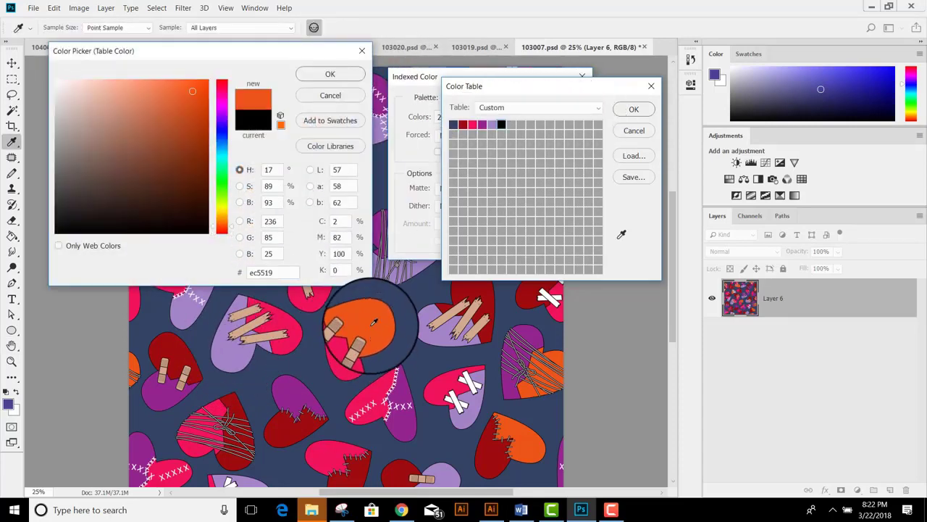
{"action": "left_click", "coordinate": [329, 74]}
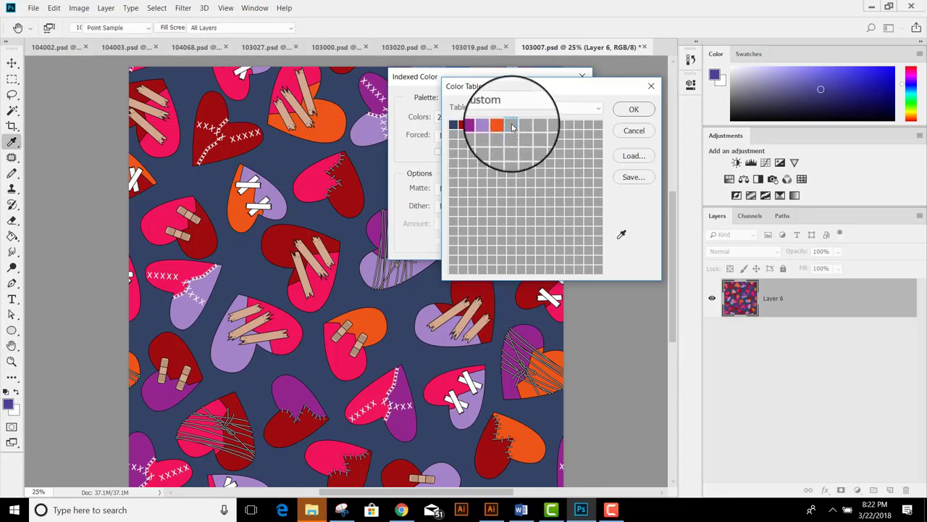
Step: Add the tan bandage colour, black outline and white ffffff to the table
{"action": "left_click", "coordinate": [511, 127]}
{"action": "left_click", "coordinate": [456, 308]}
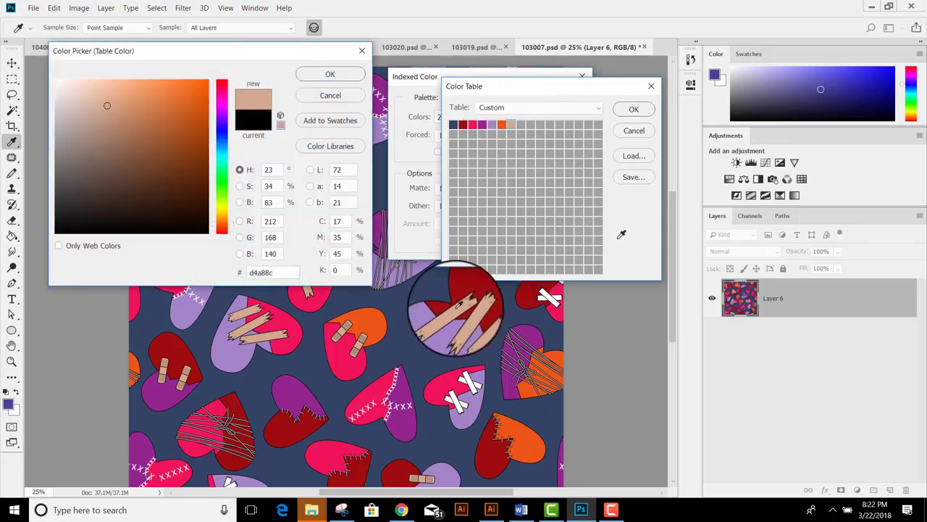
{"action": "left_click", "coordinate": [329, 74]}
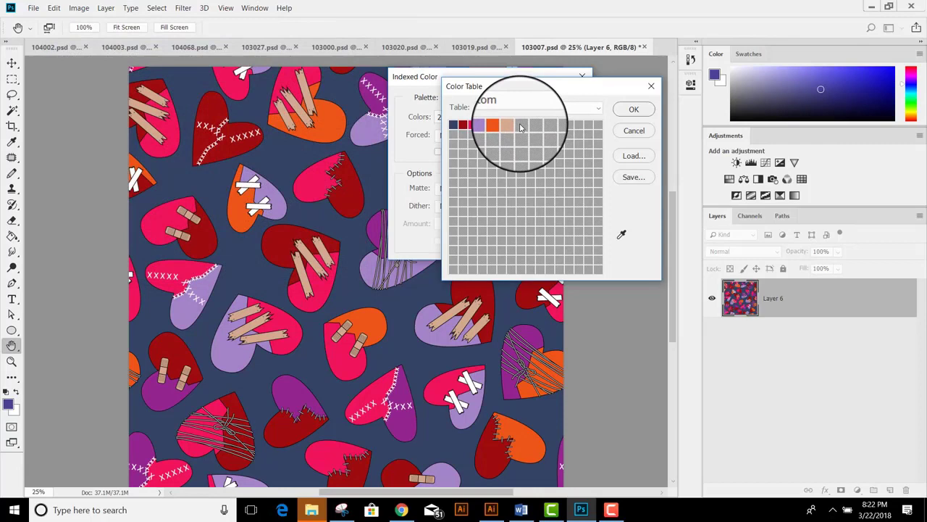
{"action": "left_click", "coordinate": [520, 127]}
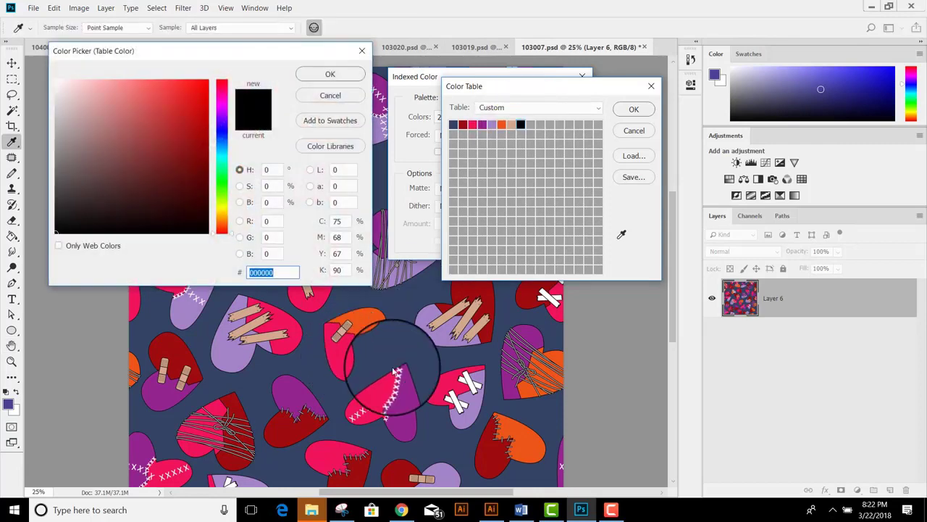
{"action": "scroll", "coordinate": [394, 366], "scroll_direction": "up", "scroll_amount": 3}
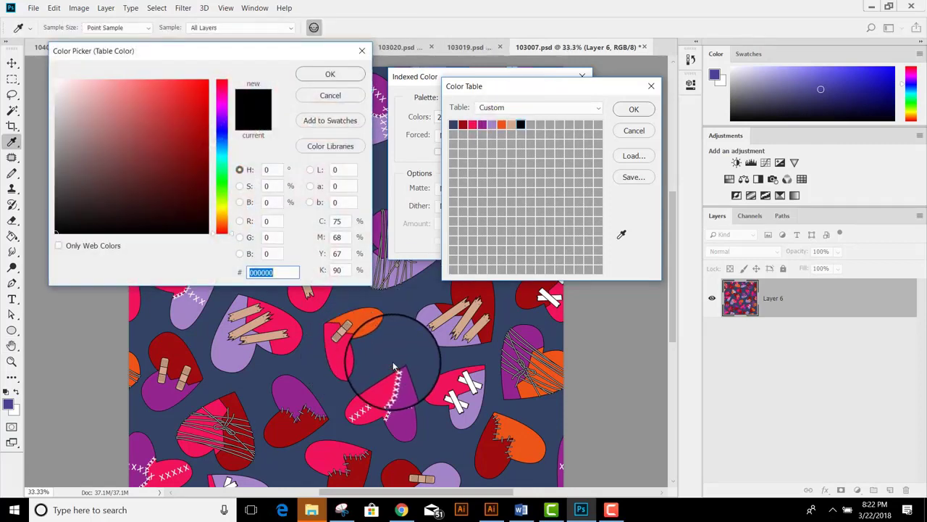
{"action": "scroll", "coordinate": [393, 360], "scroll_direction": "up", "scroll_amount": 1}
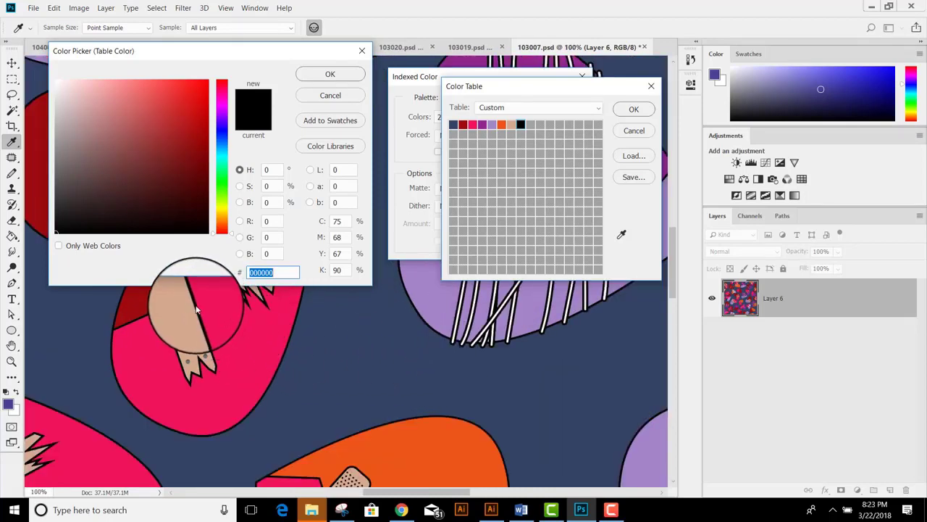
{"action": "left_click", "coordinate": [330, 74]}
{"action": "left_click", "coordinate": [530, 125]}
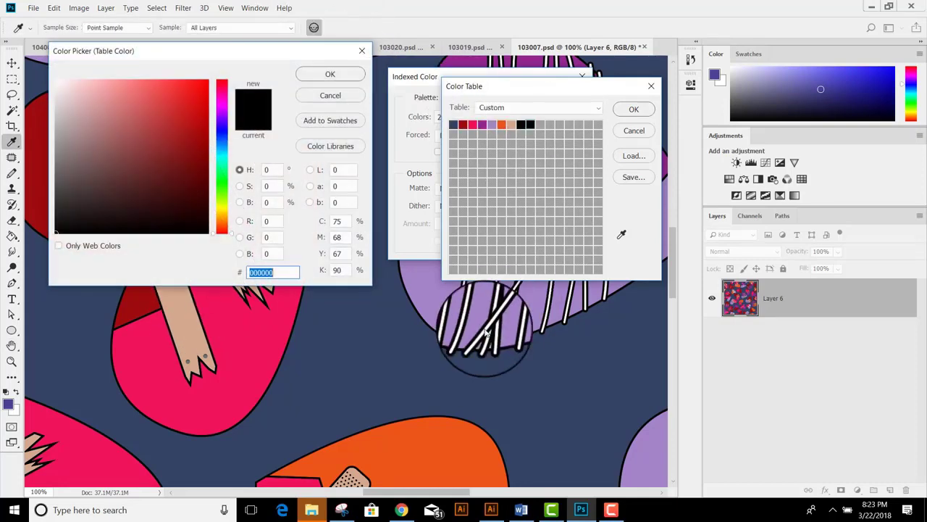
{"action": "type", "text": "ffffff"}
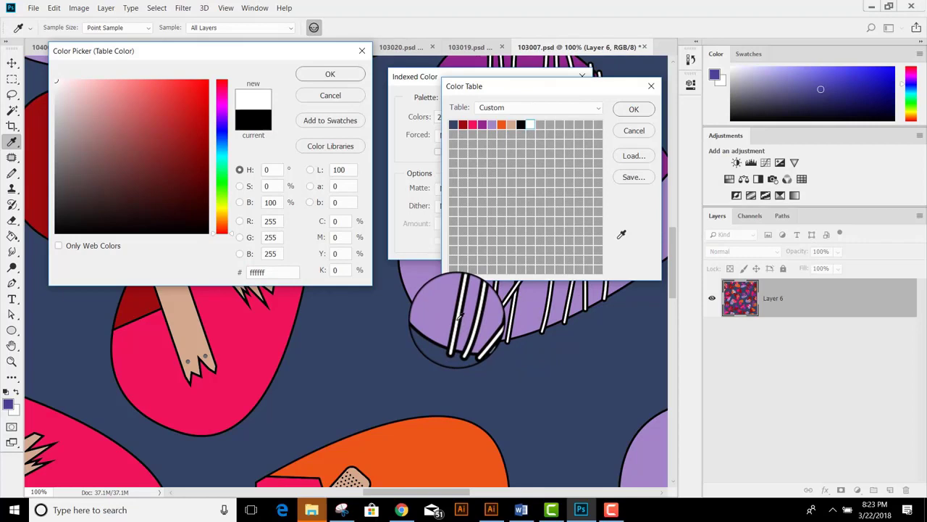
{"action": "left_click", "coordinate": [328, 76]}
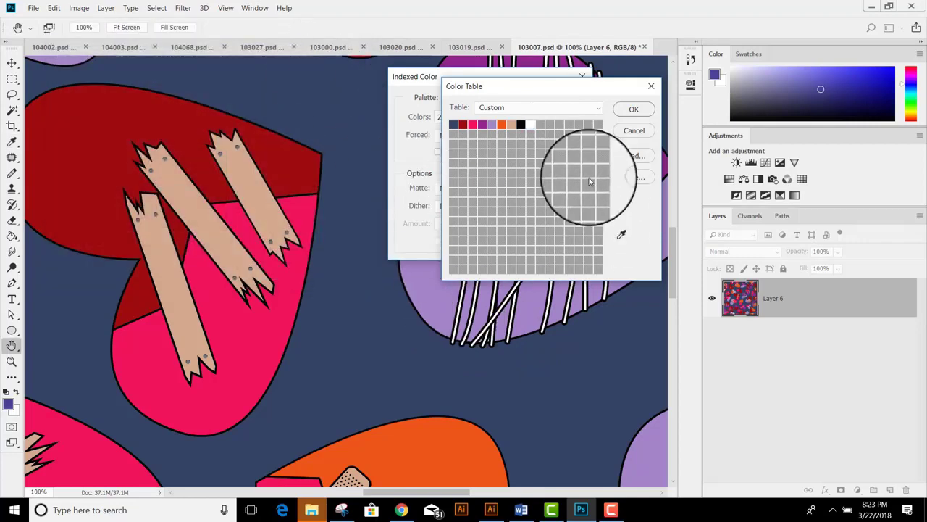
Step: Accept the 9-colour table and zoom in on the grey stitches to check the preview
{"action": "left_click", "coordinate": [630, 114]}
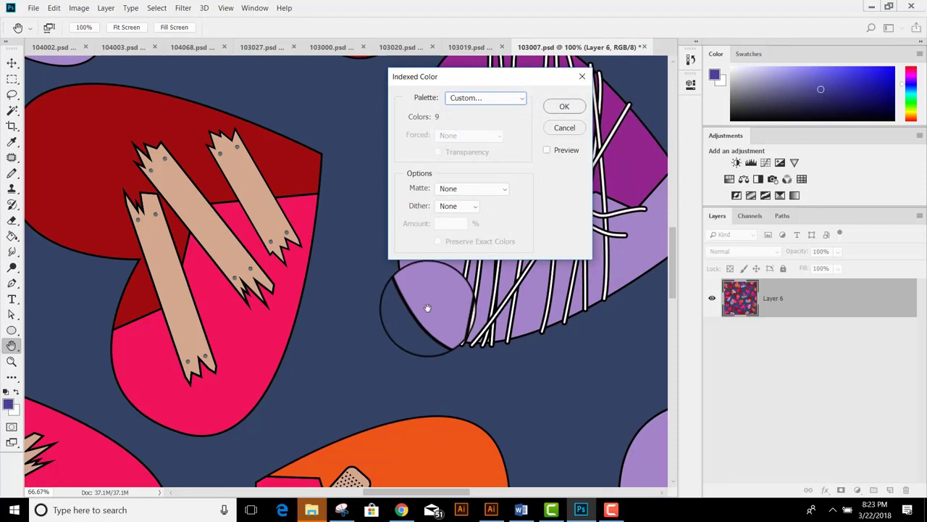
{"action": "key", "text": "ctrl+minus"}
{"action": "key", "text": "ctrl+minus"}
{"action": "key", "text": "ctrl+minus"}
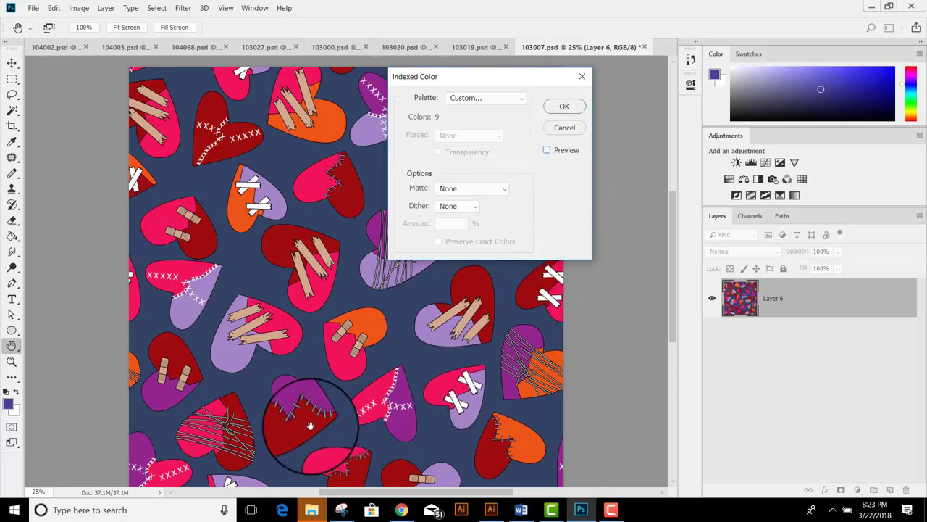
{"action": "left_click_drag", "start_coordinate": [310, 426], "coordinate": [319, 236]}
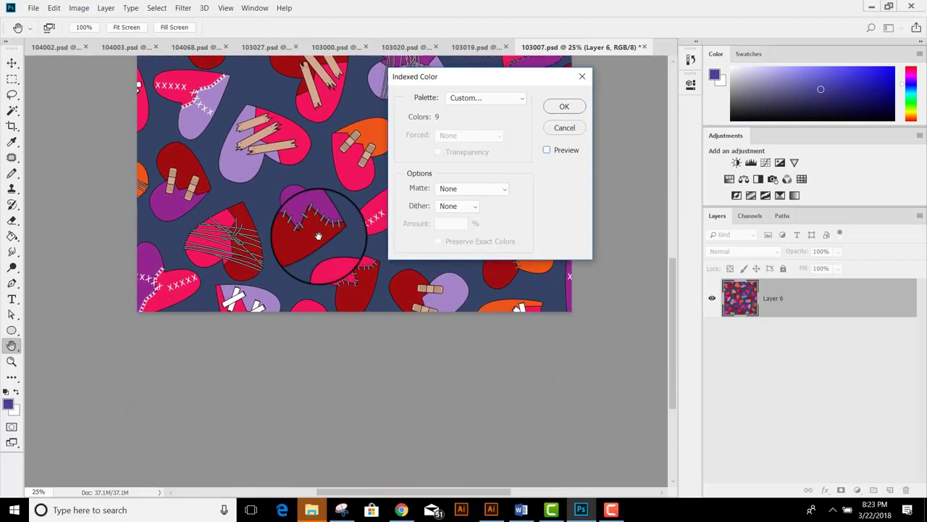
{"action": "scroll", "coordinate": [318, 235], "scroll_direction": "up", "scroll_amount": 5}
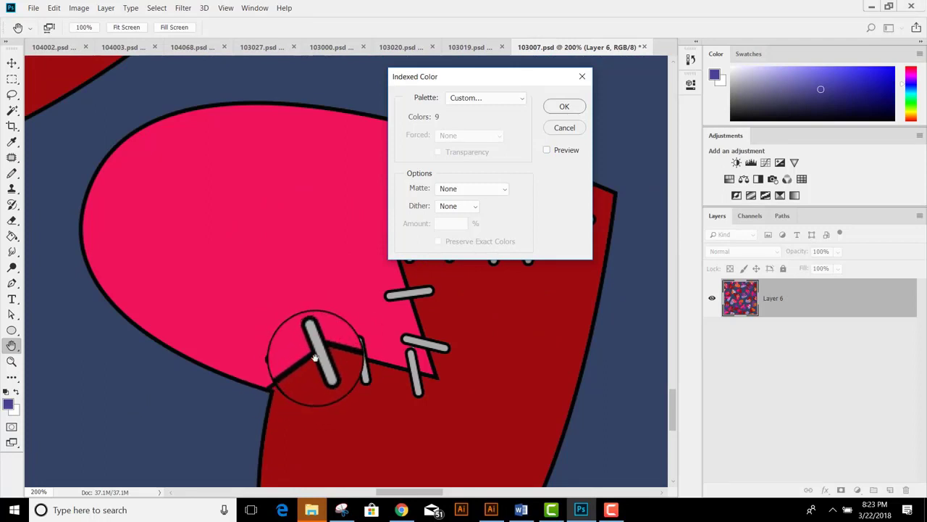
{"action": "scroll", "coordinate": [315, 357], "scroll_direction": "up", "scroll_amount": 2}
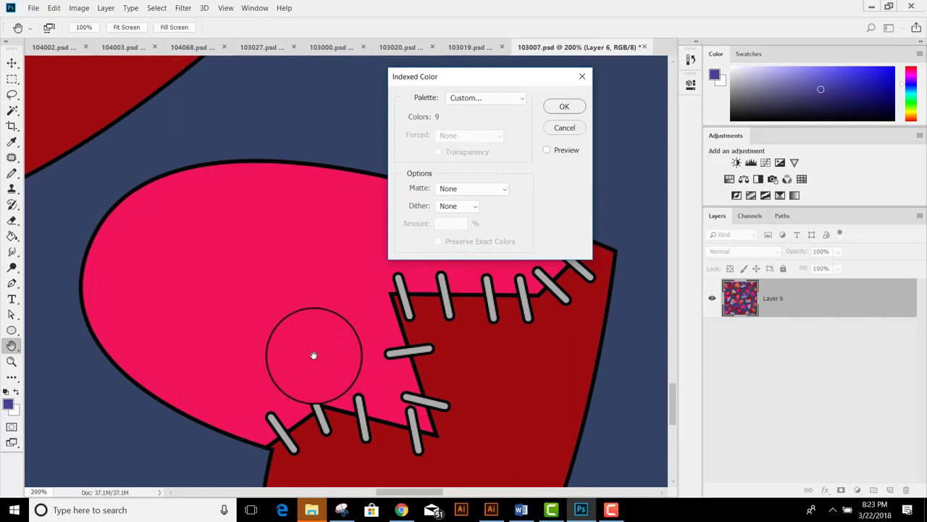
Step: Add the grey stitch colour to the Custom table and convert the image with 10 colours
{"action": "left_click", "coordinate": [497, 99]}
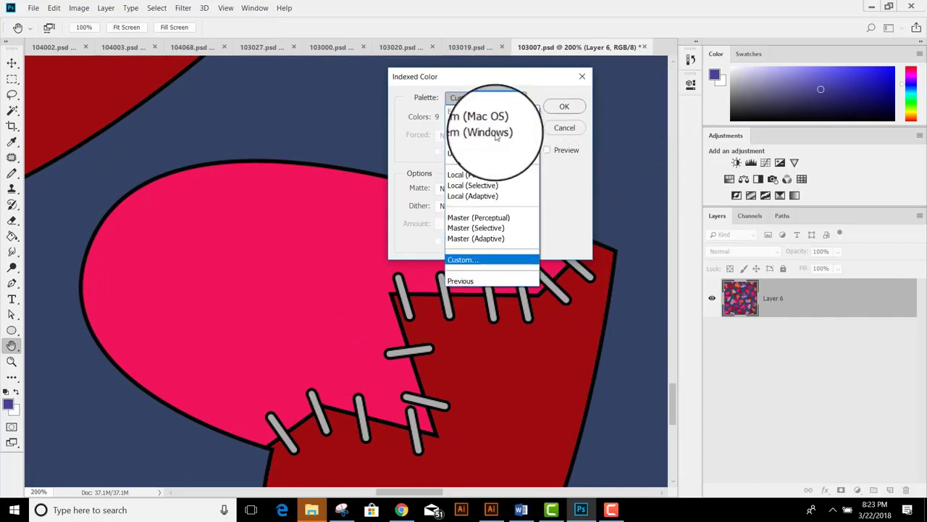
{"action": "left_click", "coordinate": [489, 263]}
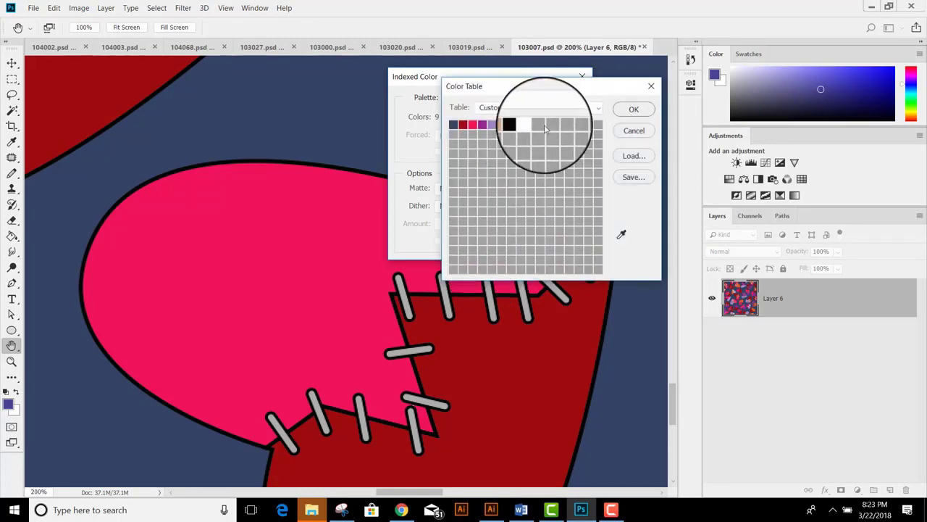
{"action": "left_click", "coordinate": [542, 128]}
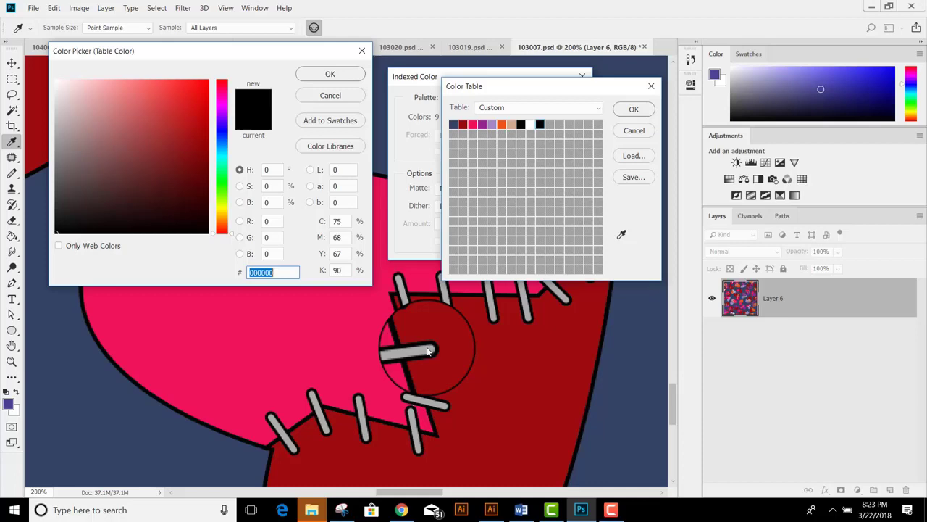
{"action": "left_click", "coordinate": [330, 74]}
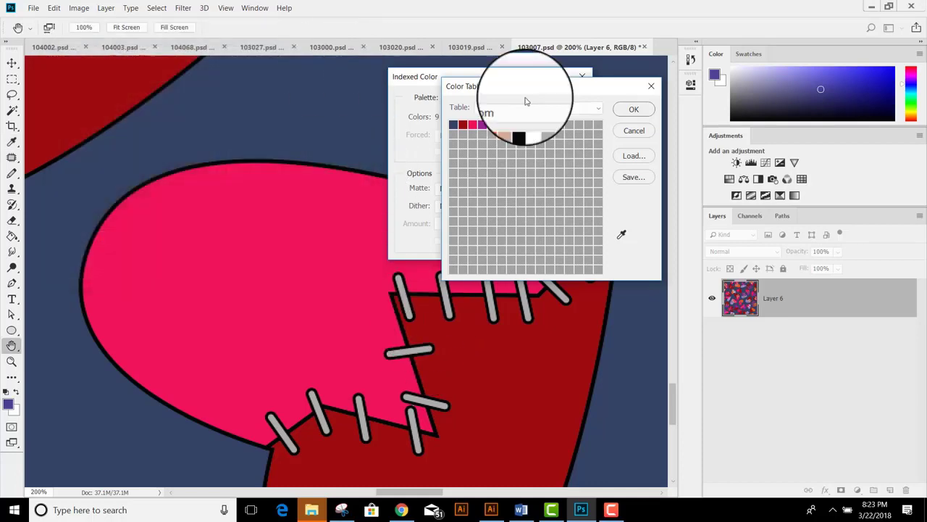
{"action": "left_click", "coordinate": [631, 111]}
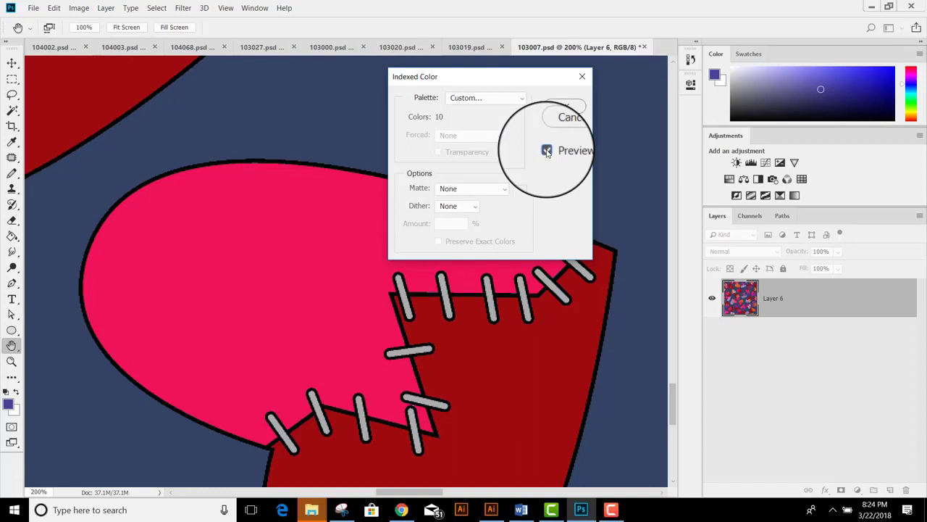
{"action": "left_click", "coordinate": [563, 107]}
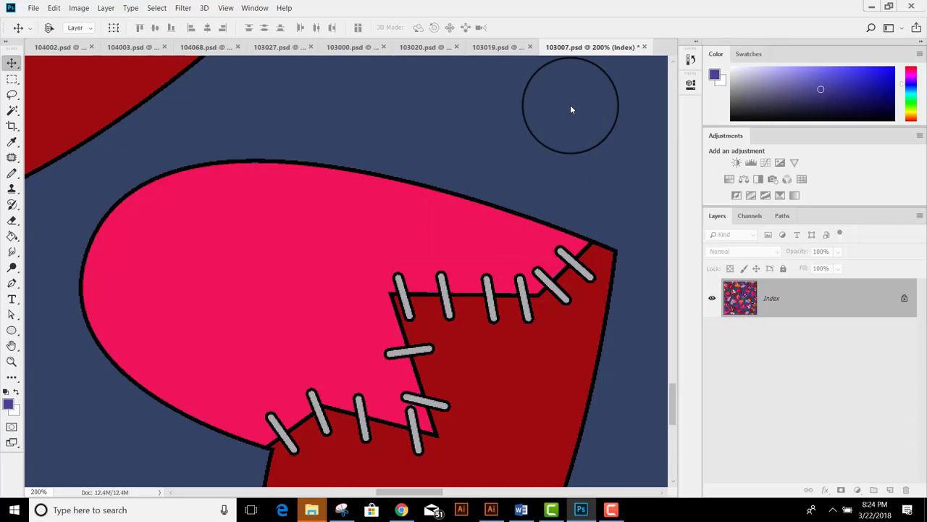
Step: Zoom out to the whole pattern and open Image > Mode > Color Table
{"action": "key", "text": "ctrl+minus"}
{"action": "key", "text": "ctrl+minus"}
{"action": "key", "text": "ctrl+minus"}
{"action": "key", "text": "ctrl+minus"}
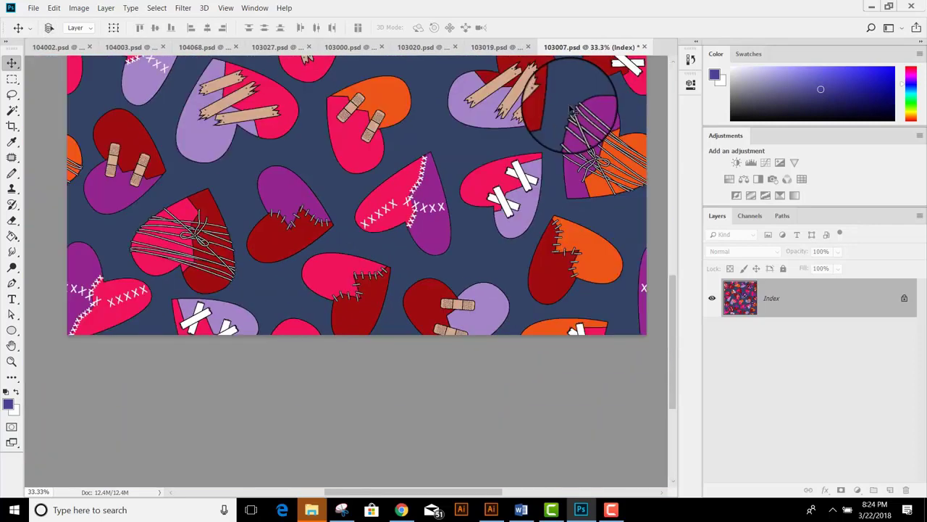
{"action": "scroll", "coordinate": [570, 107], "scroll_direction": "up", "scroll_amount": 5}
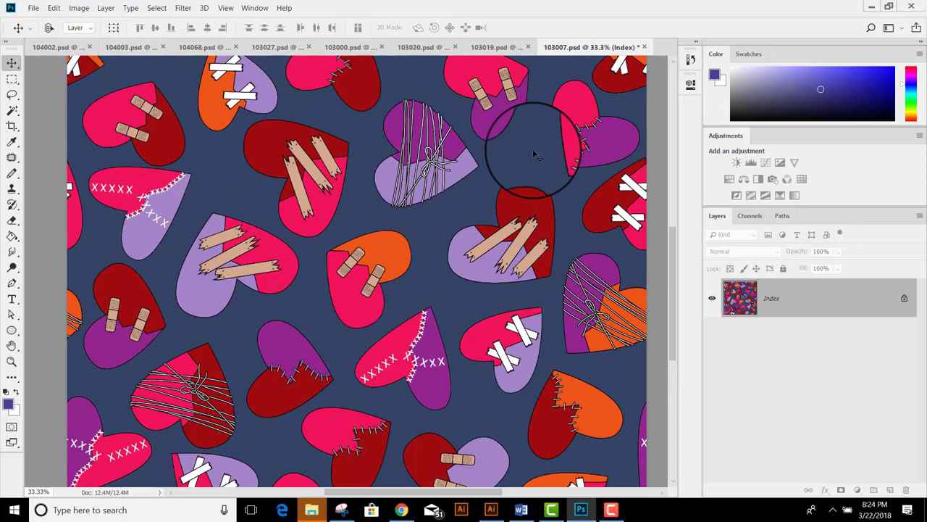
{"action": "scroll", "coordinate": [534, 154], "scroll_direction": "up", "scroll_amount": 1}
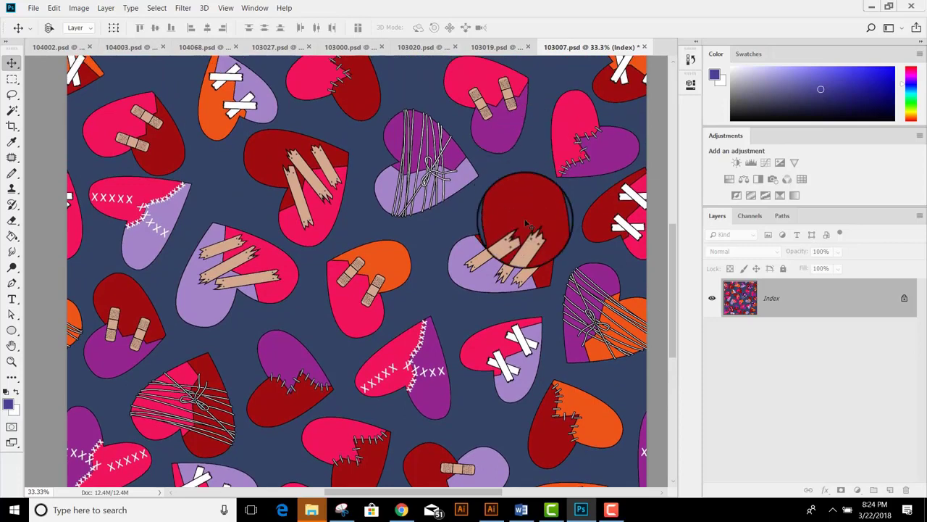
{"action": "left_click", "coordinate": [85, 8]}
{"action": "mouse_move", "coordinate": [159, 23]}
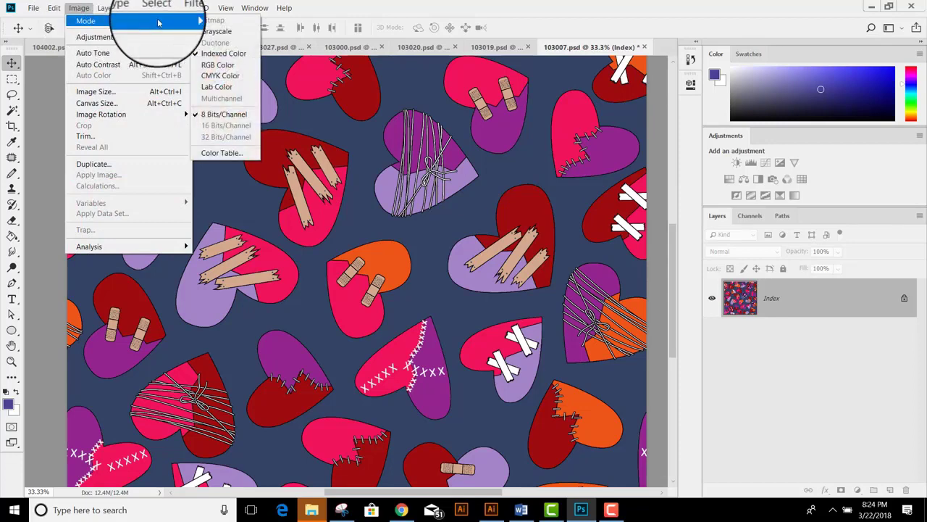
{"action": "left_click", "coordinate": [221, 152]}
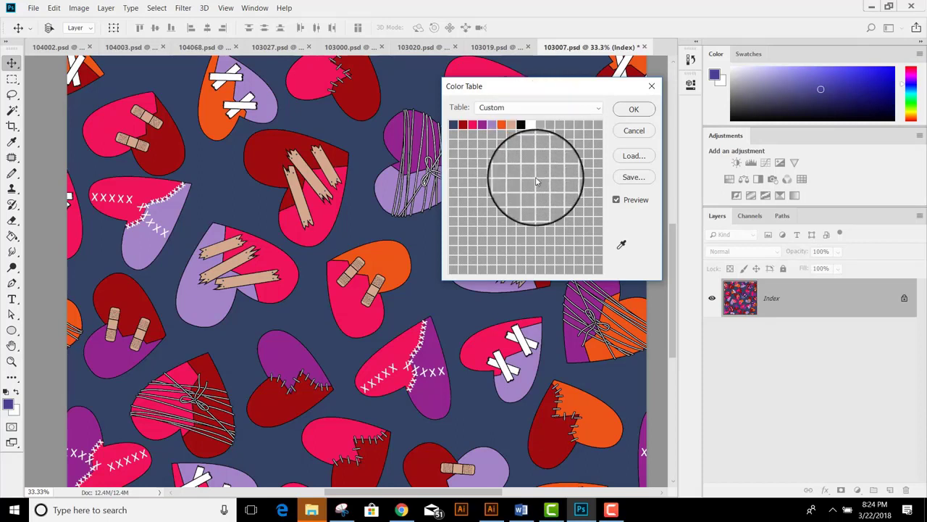
Step: Confirm the white entry and set the light grey entry to pure white ffffff
{"action": "left_click", "coordinate": [531, 125]}
{"action": "left_click_drag", "start_coordinate": [275, 272], "coordinate": [247, 273]}
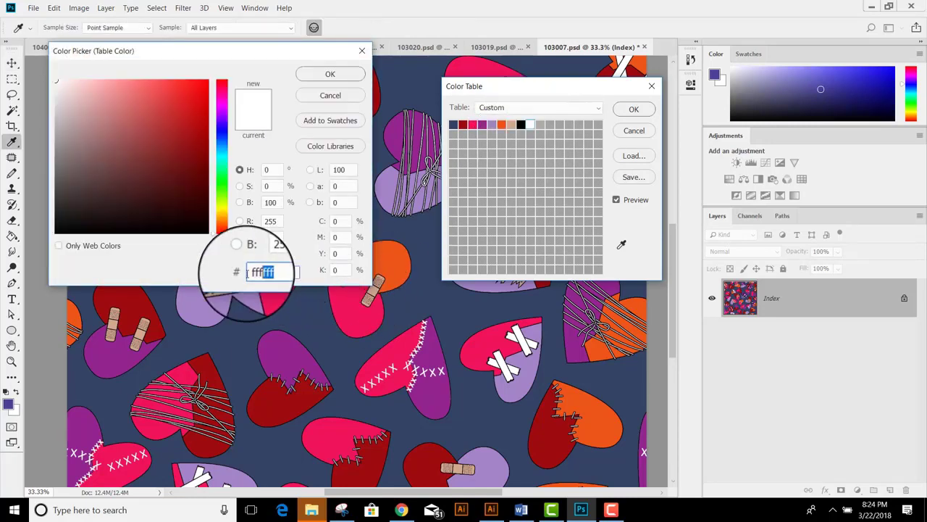
{"action": "double_click", "coordinate": [268, 273]}
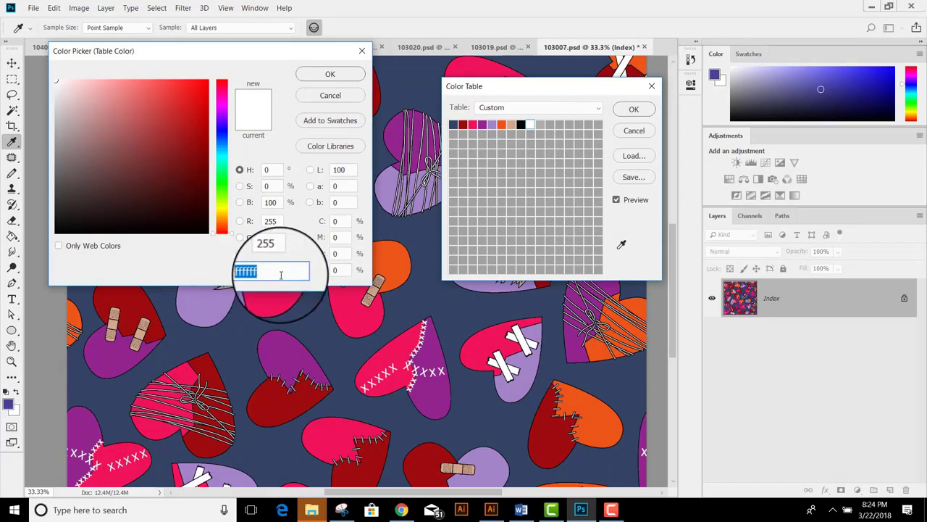
{"action": "left_click", "coordinate": [330, 74]}
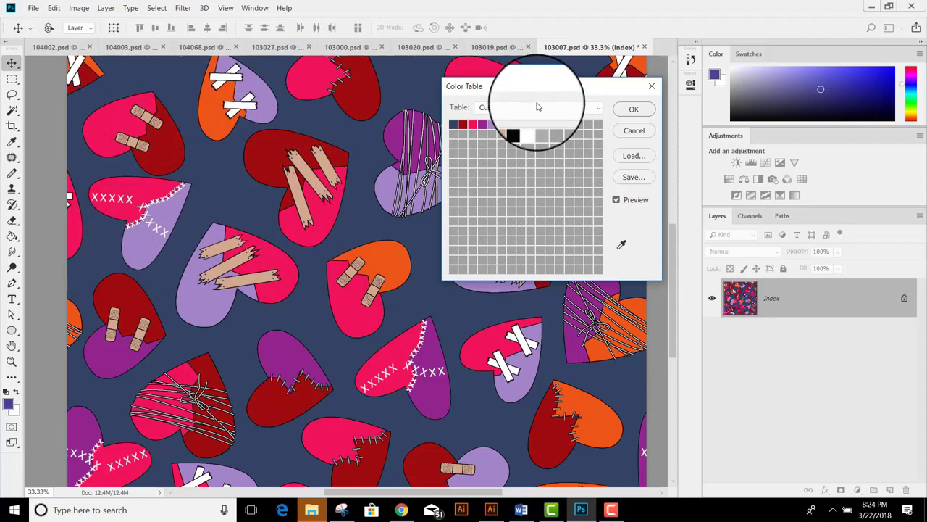
{"action": "left_click", "coordinate": [539, 127]}
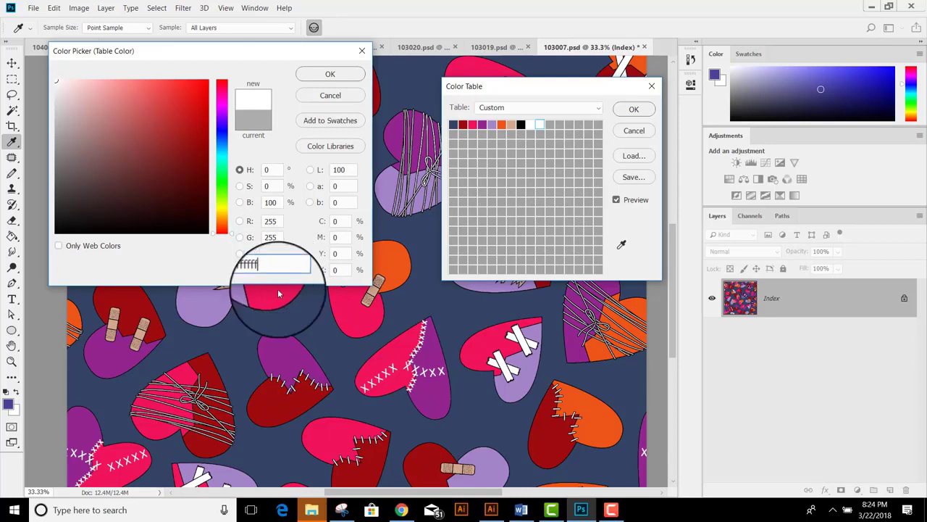
{"action": "left_click", "coordinate": [332, 73]}
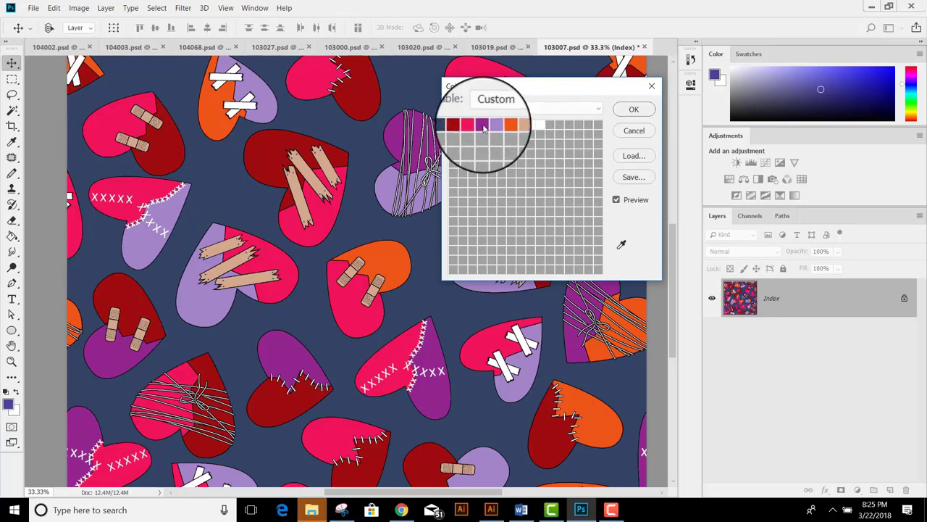
Step: Shift the purple entry's hue to blue and the lilac entry to blue-grey
{"action": "left_click", "coordinate": [483, 125]}
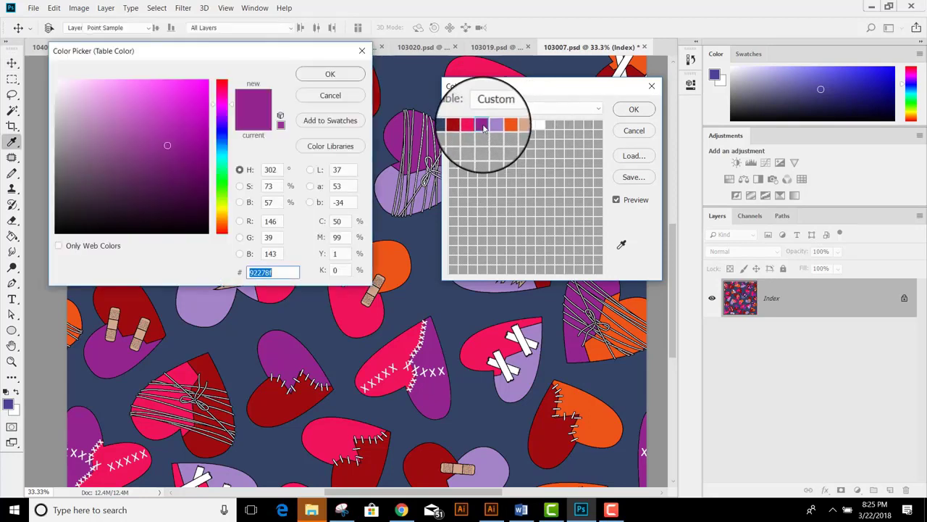
{"action": "left_click", "coordinate": [222, 140]}
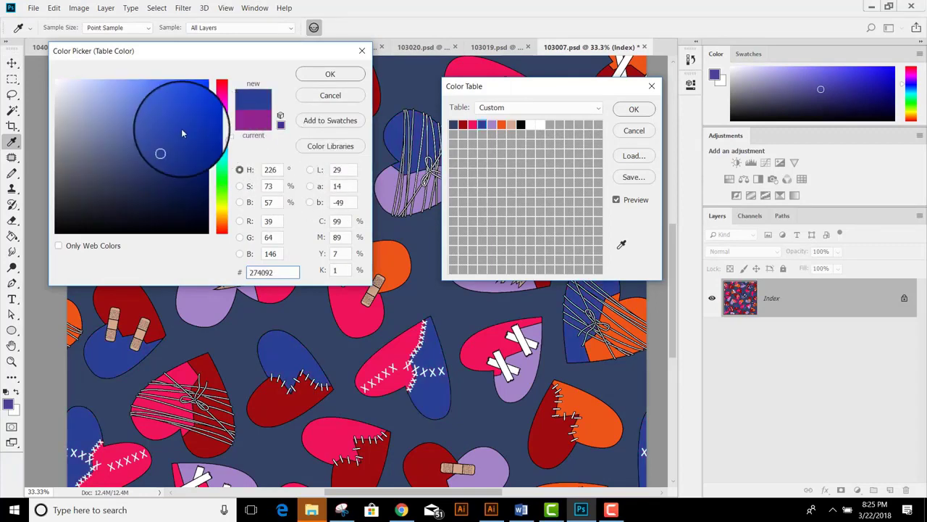
{"action": "left_click", "coordinate": [312, 75]}
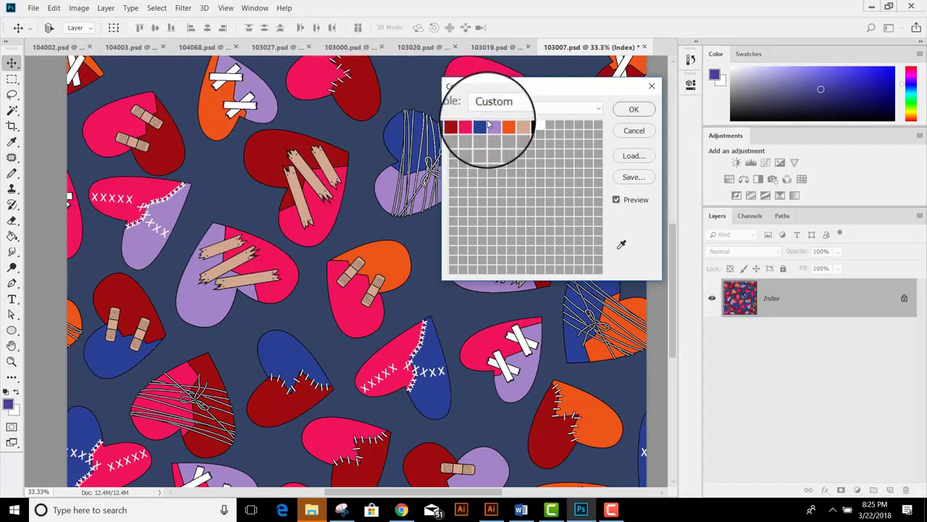
{"action": "left_click", "coordinate": [492, 126]}
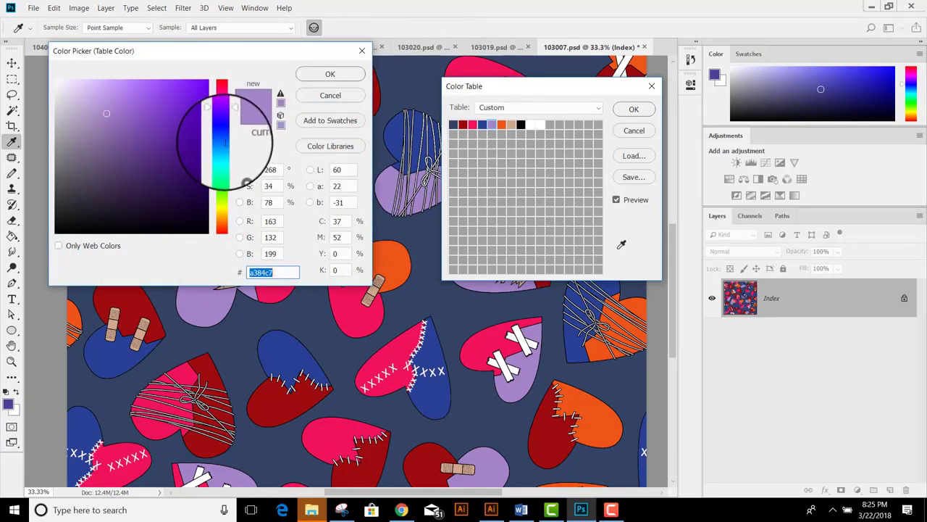
{"action": "left_click", "coordinate": [223, 138]}
{"action": "left_click", "coordinate": [330, 76]}
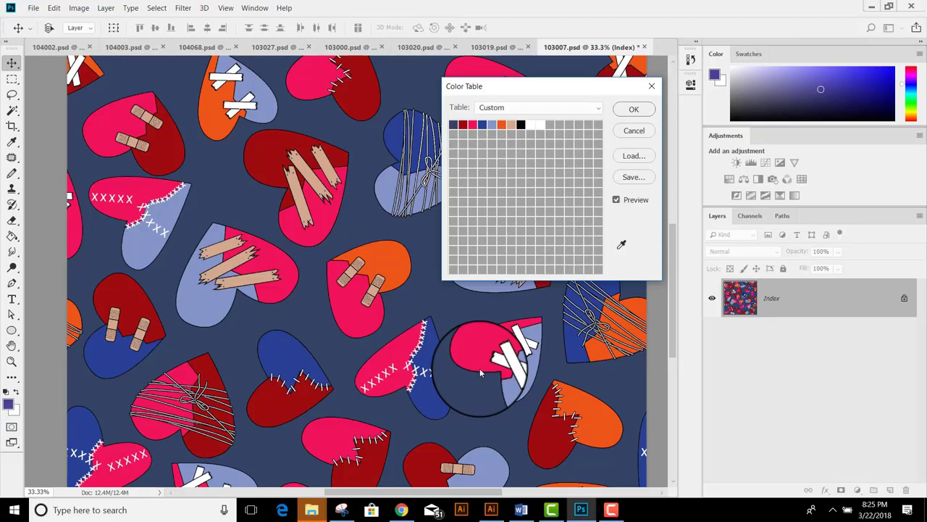
Step: Turn the orange entry into bright yellow f7d30a
{"action": "left_click", "coordinate": [502, 128]}
{"action": "left_click", "coordinate": [222, 214]}
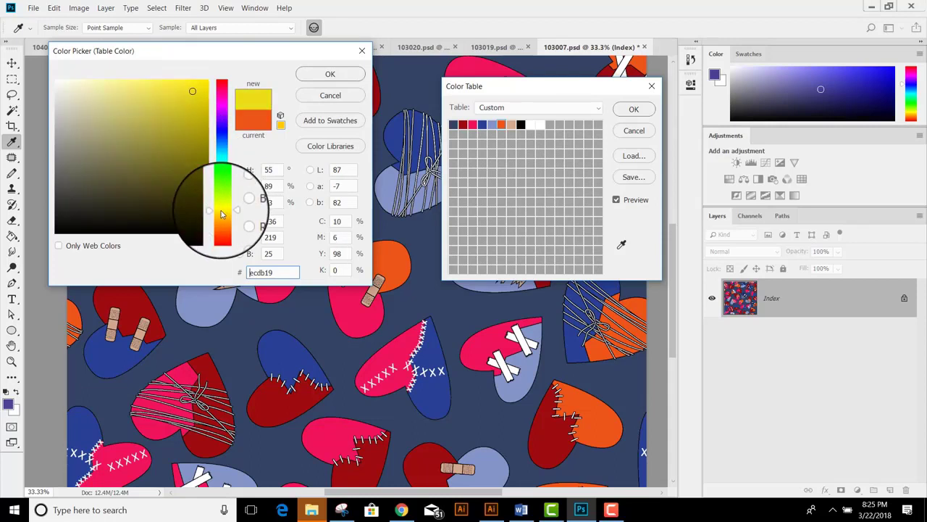
{"action": "left_click", "coordinate": [191, 120]}
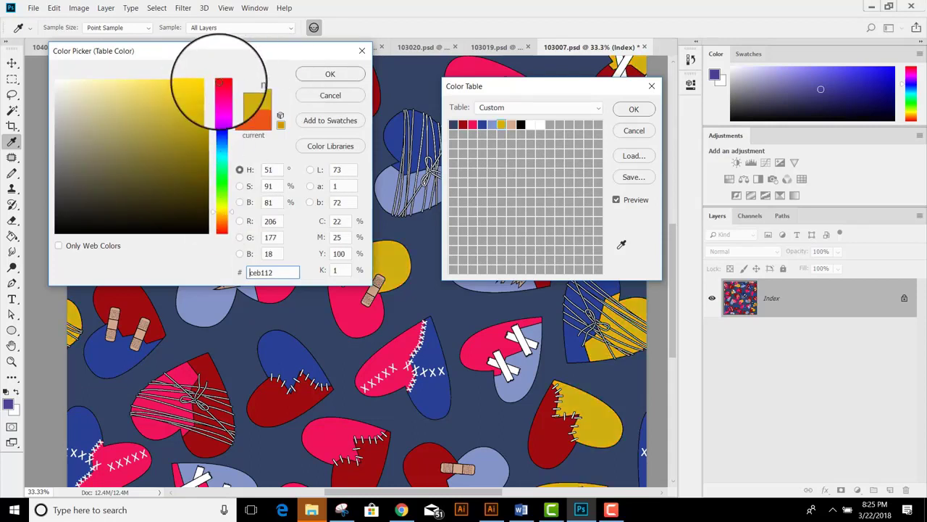
{"action": "left_click", "coordinate": [202, 85]}
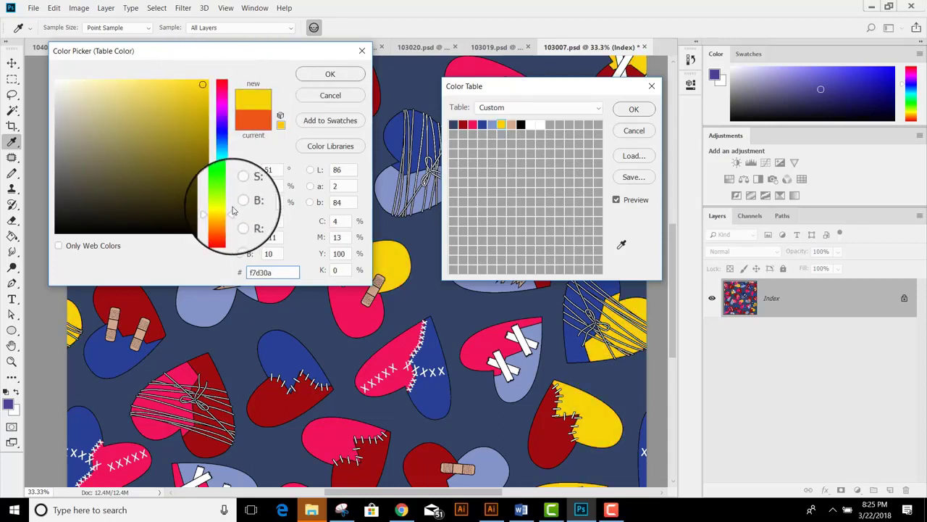
{"action": "left_click", "coordinate": [324, 74]}
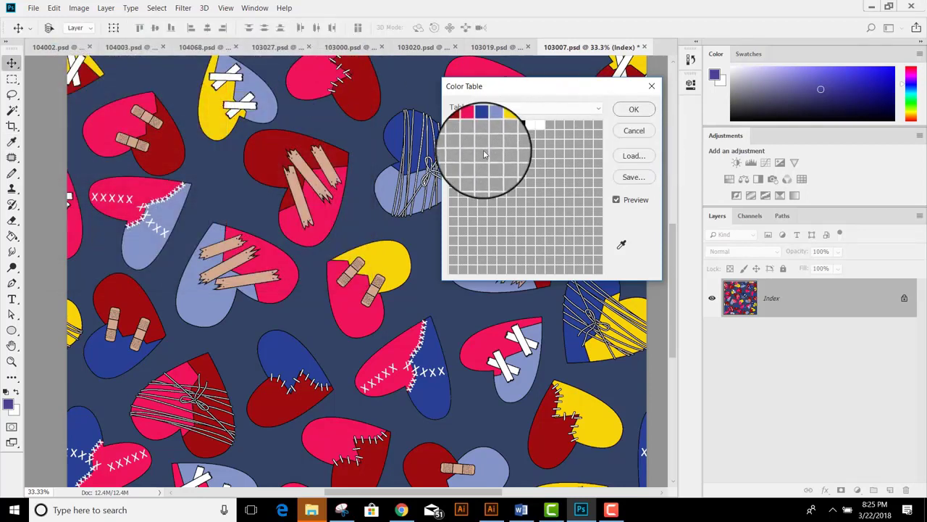
Step: Try olive, bright green and grey-green shades for the navy background entry
{"action": "left_click", "coordinate": [454, 126]}
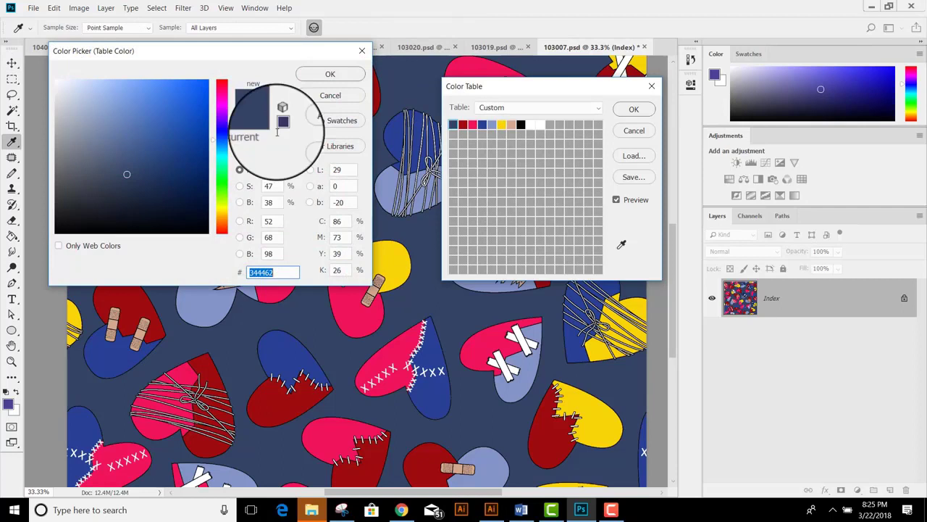
{"action": "left_click", "coordinate": [221, 171]}
{"action": "left_click", "coordinate": [221, 187]}
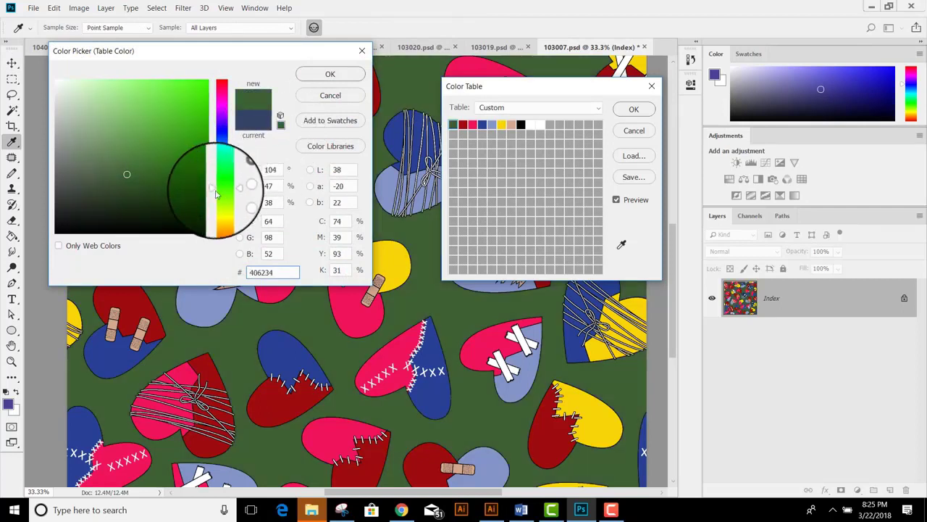
{"action": "left_click_drag", "start_coordinate": [222, 188], "coordinate": [223, 181]}
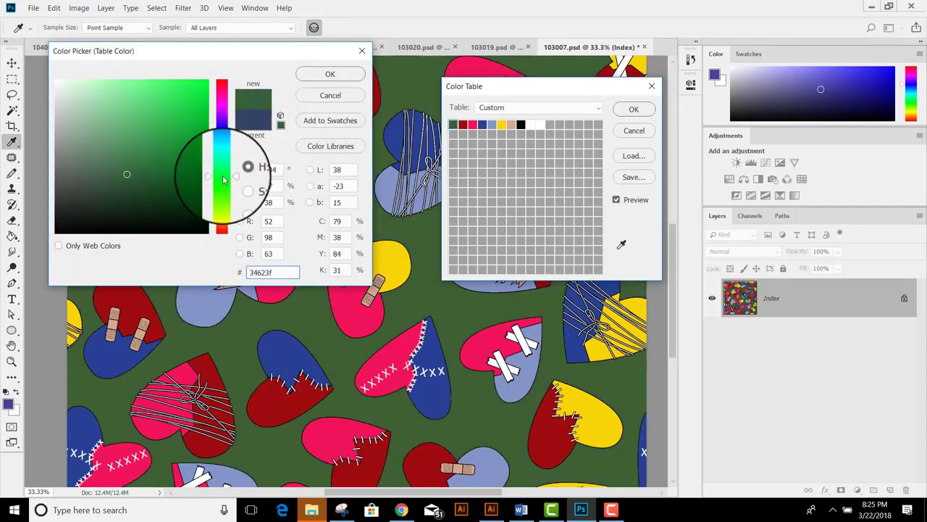
{"action": "left_click", "coordinate": [174, 136]}
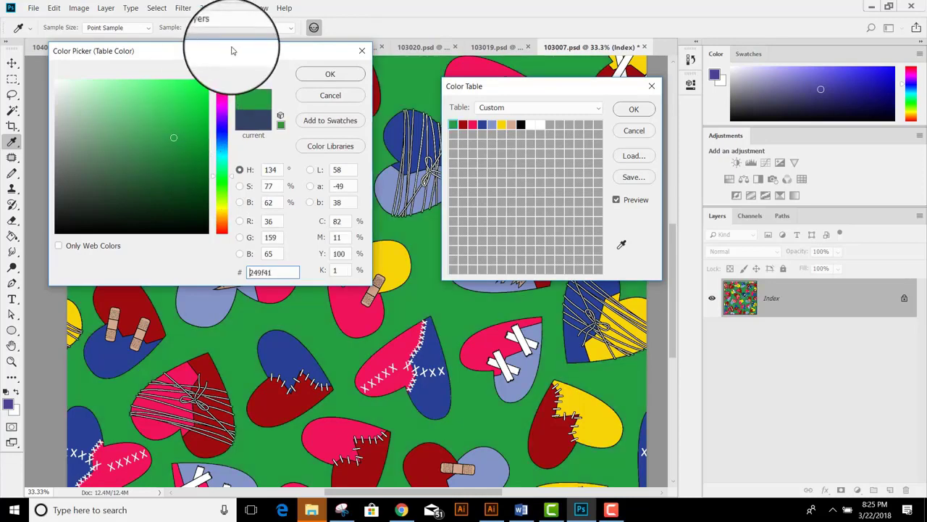
{"action": "left_click_drag", "start_coordinate": [232, 55], "coordinate": [577, 83]}
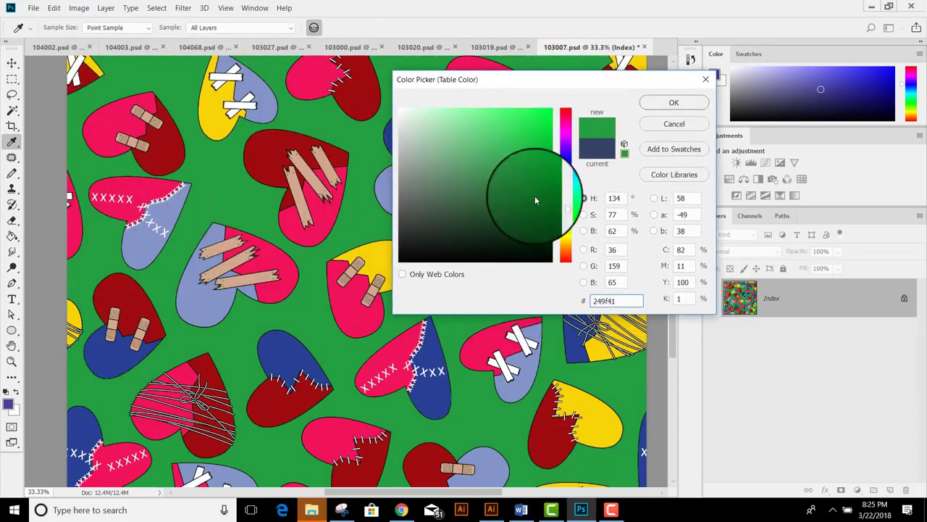
{"action": "left_click", "coordinate": [472, 170]}
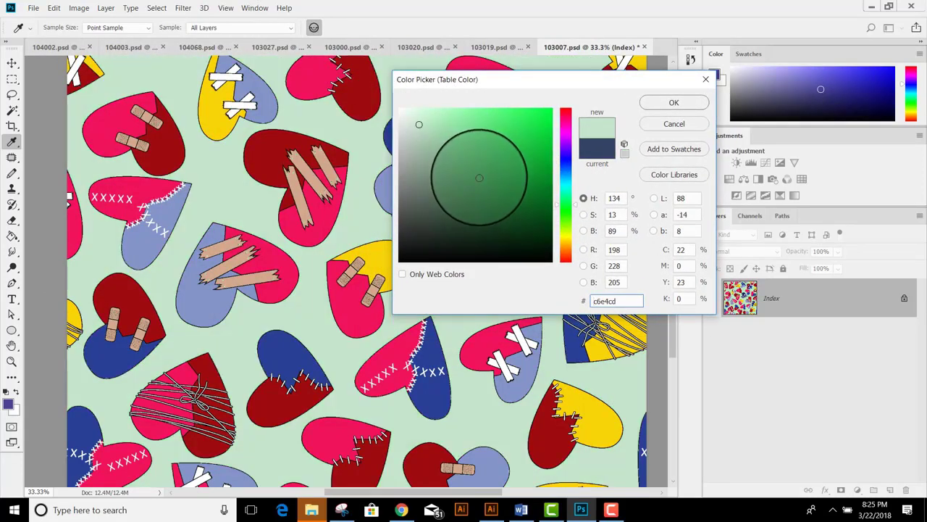
{"action": "left_click", "coordinate": [428, 209]}
Step: Try teal and cyan, then settle the background on dark brown 2f1a09
{"action": "left_click", "coordinate": [568, 188]}
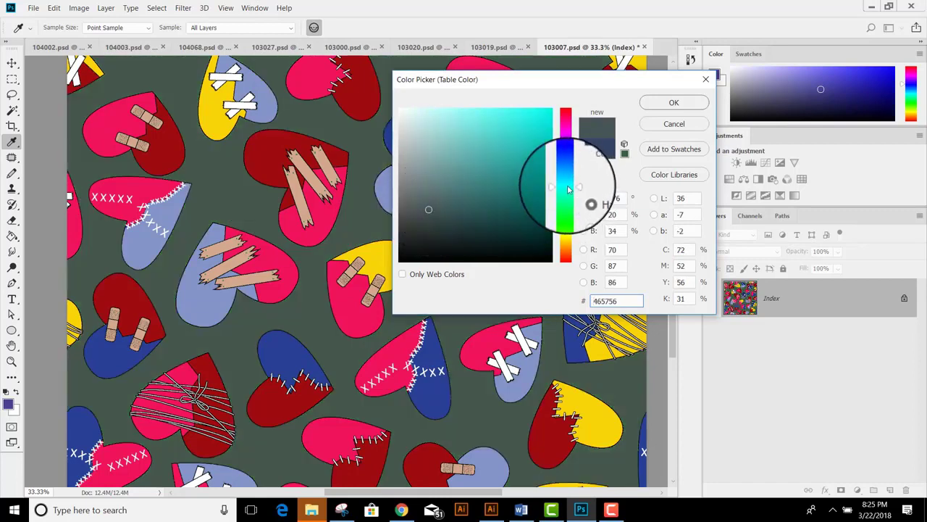
{"action": "left_click", "coordinate": [529, 118]}
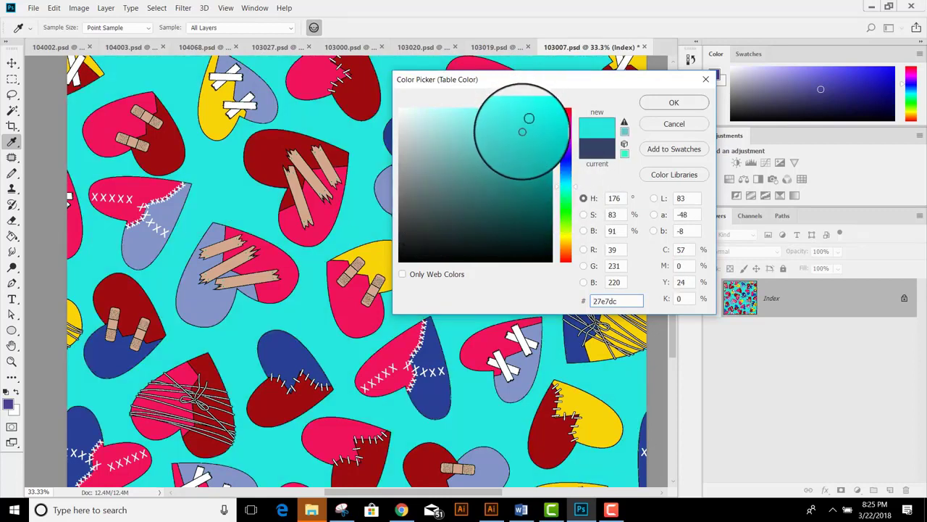
{"action": "left_click", "coordinate": [490, 172]}
{"action": "left_click", "coordinate": [491, 179]}
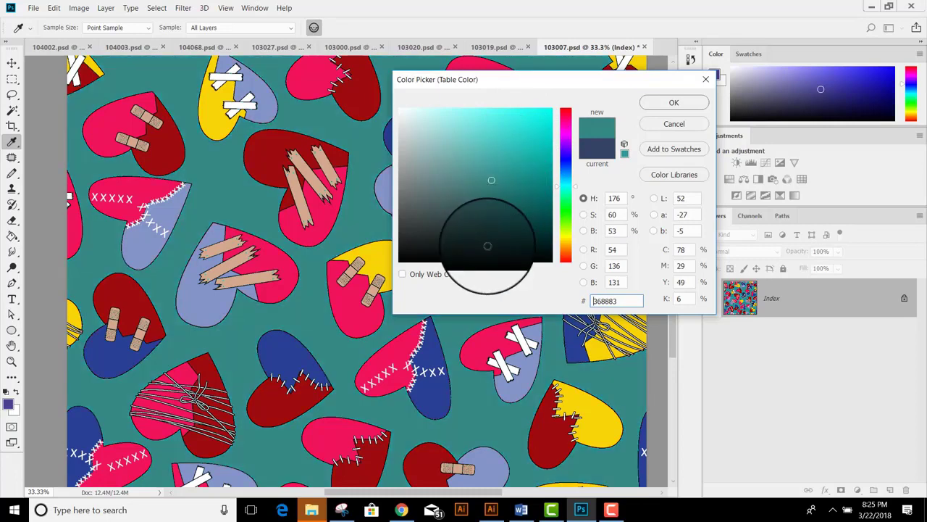
{"action": "left_click", "coordinate": [565, 251]}
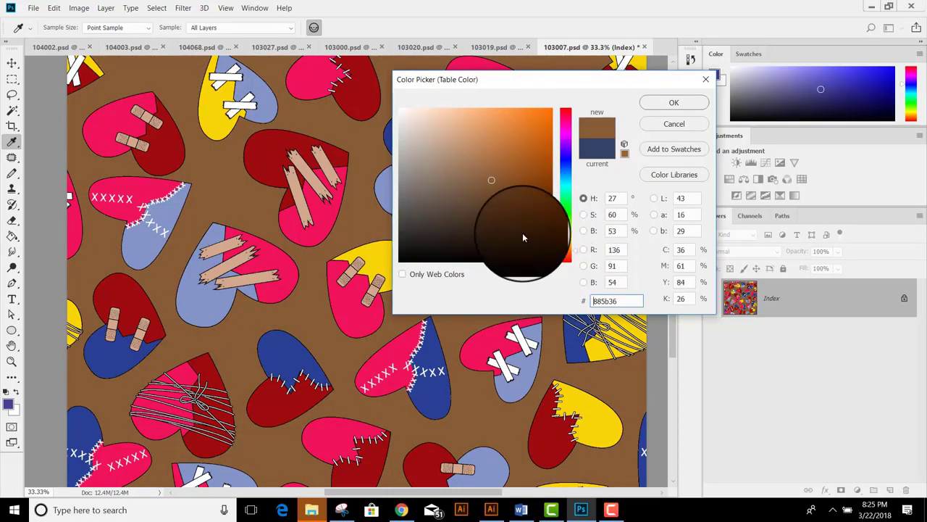
{"action": "left_click", "coordinate": [522, 234]}
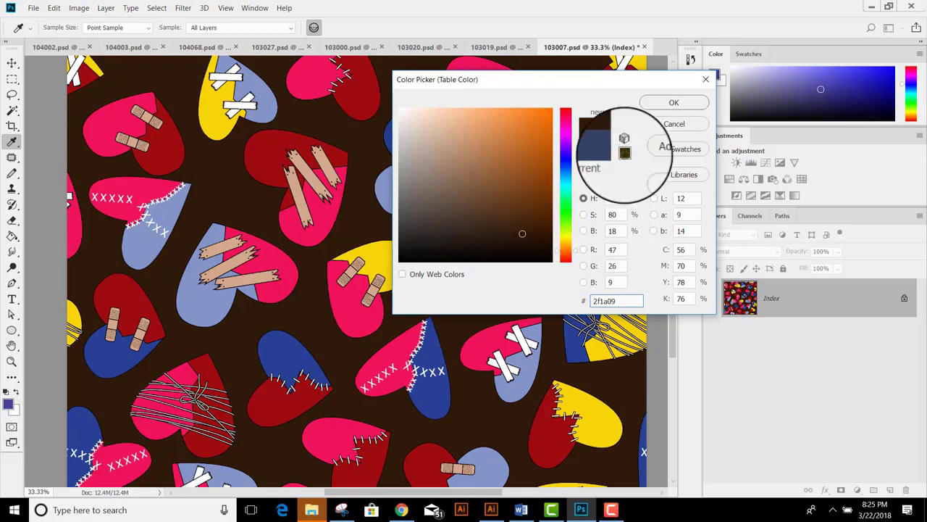
{"action": "left_click", "coordinate": [674, 102]}
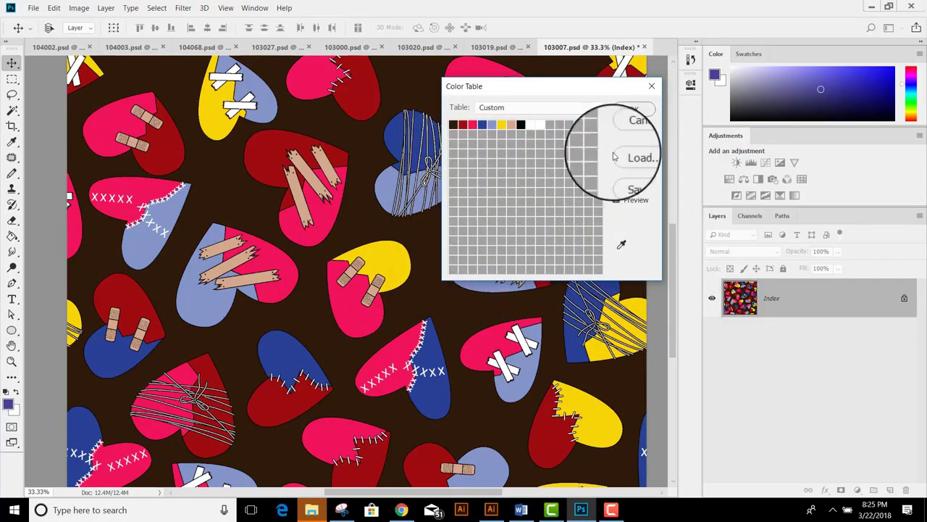
Step: Commit the brown, yellow and blue palette, recheck the Color Table, then open Image > Mode
{"action": "left_click", "coordinate": [633, 110]}
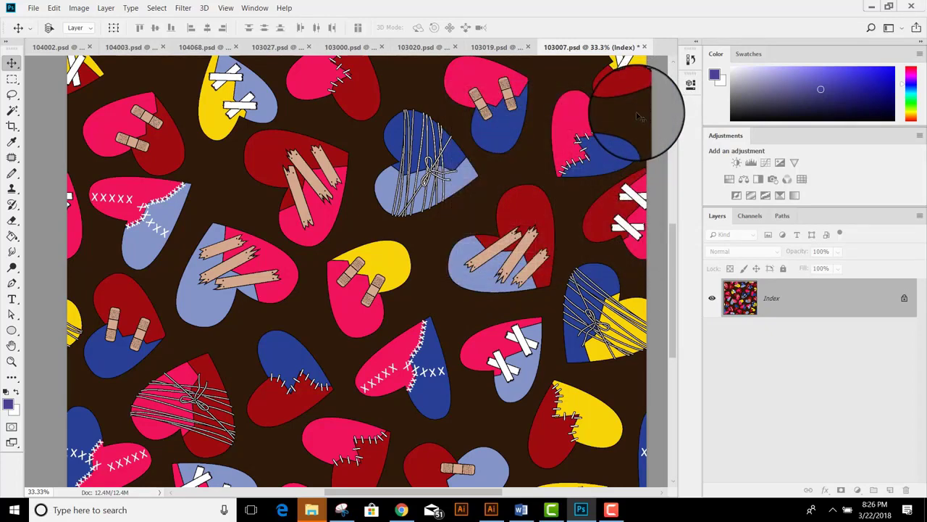
{"action": "left_click", "coordinate": [75, 8]}
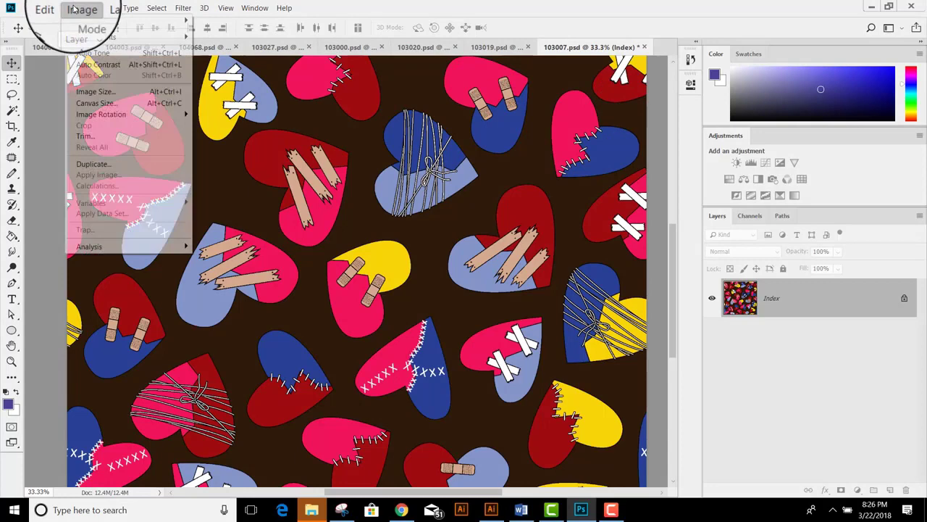
{"action": "mouse_move", "coordinate": [86, 21]}
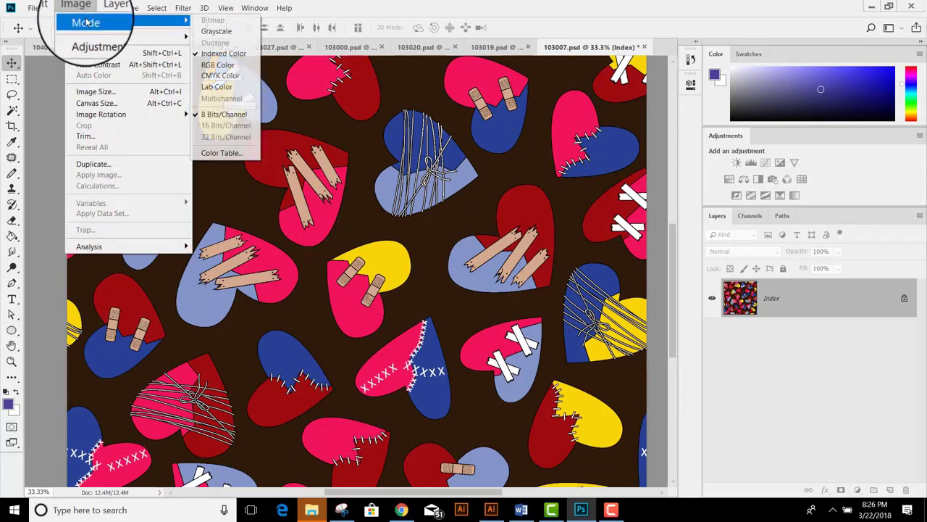
{"action": "left_click", "coordinate": [218, 155]}
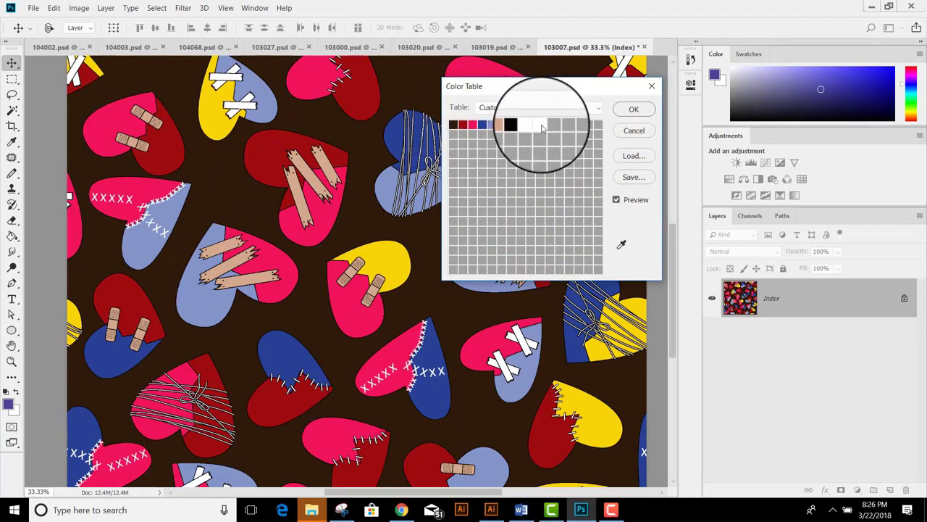
{"action": "left_click", "coordinate": [632, 110]}
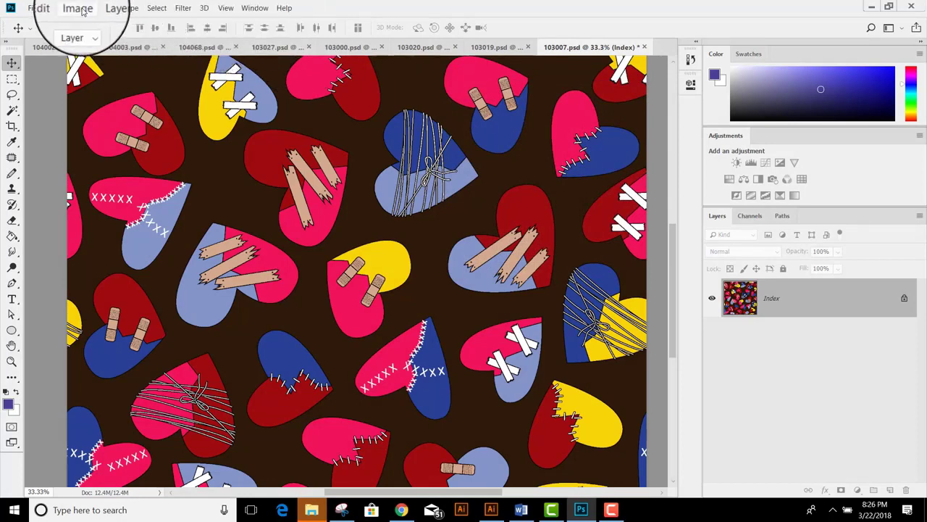
{"action": "left_click", "coordinate": [80, 8]}
{"action": "mouse_move", "coordinate": [95, 21]}
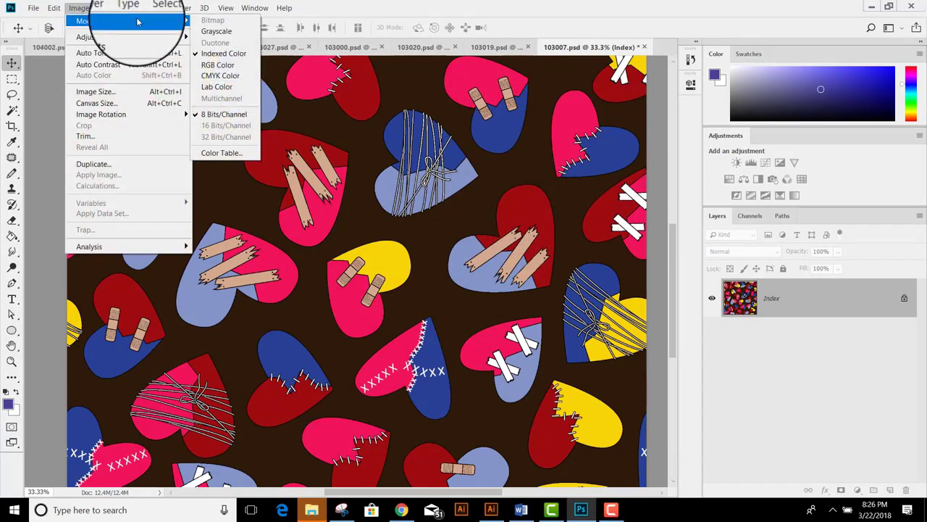
Step: Convert the heart pattern image to RGB Color mode
{"action": "left_click", "coordinate": [235, 55]}
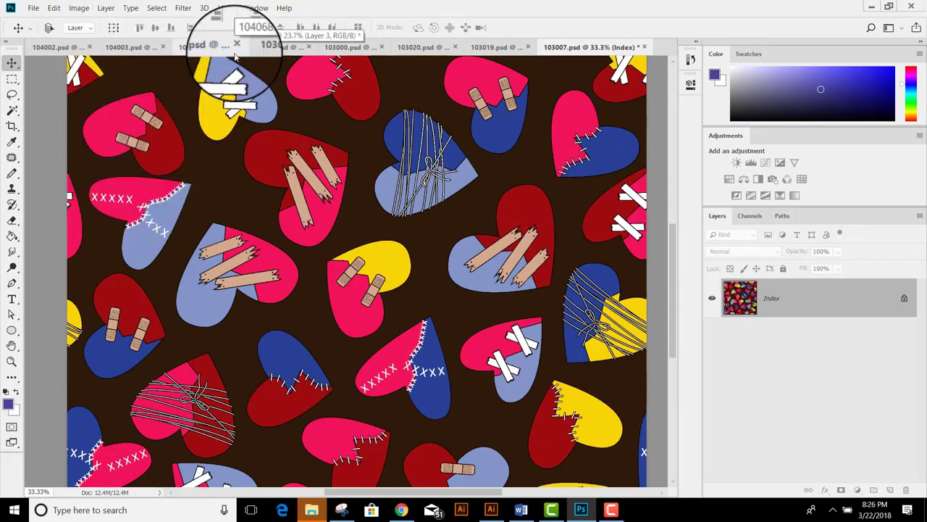
{"action": "left_click", "coordinate": [79, 8]}
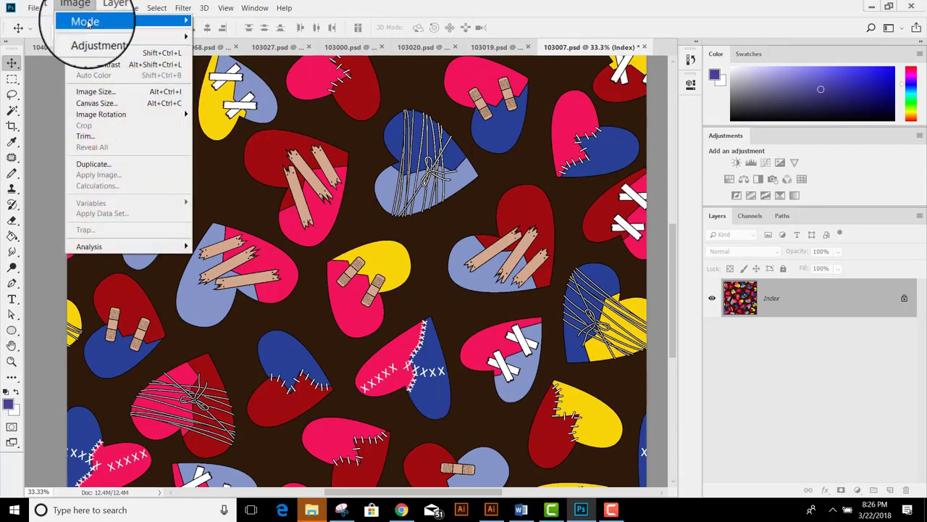
{"action": "mouse_move", "coordinate": [87, 23]}
{"action": "left_click", "coordinate": [236, 66]}
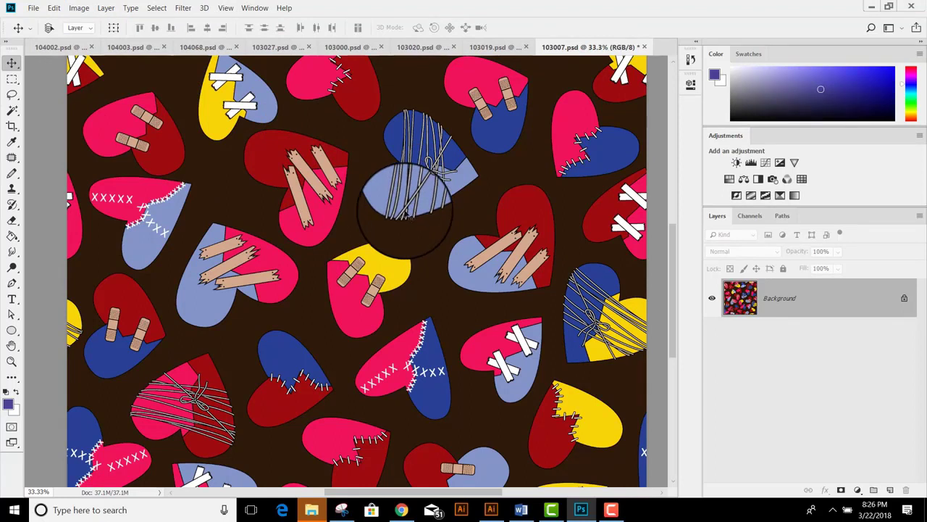
Step: Re-index the image to Indexed Color using an Exact palette
{"action": "left_click", "coordinate": [78, 8]}
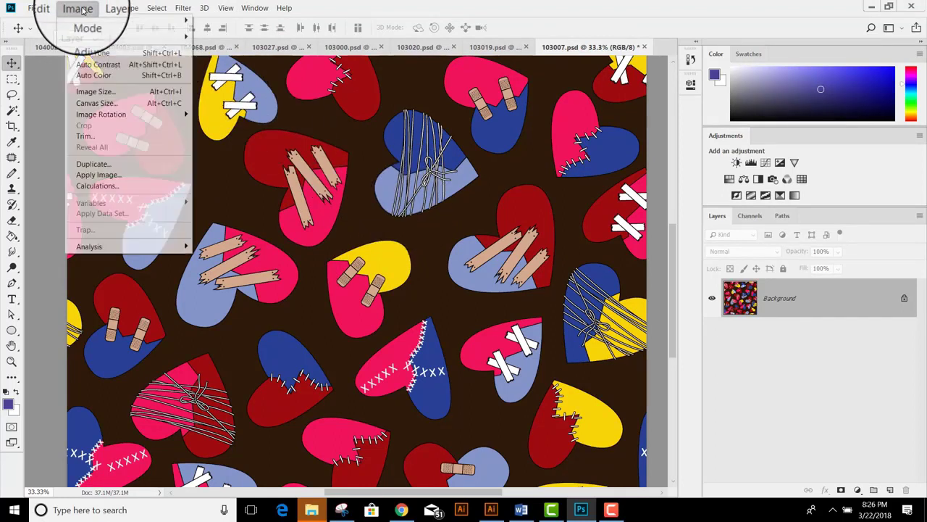
{"action": "mouse_move", "coordinate": [86, 22]}
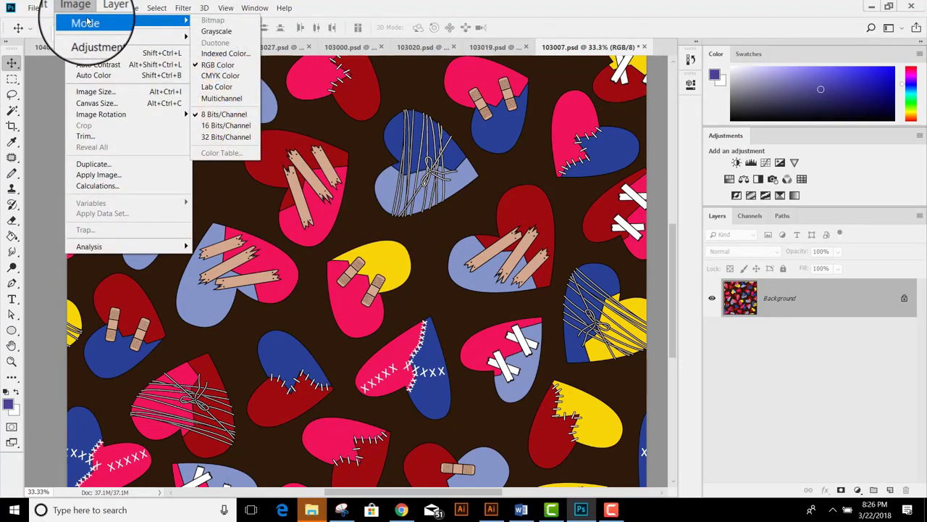
{"action": "left_click", "coordinate": [215, 56]}
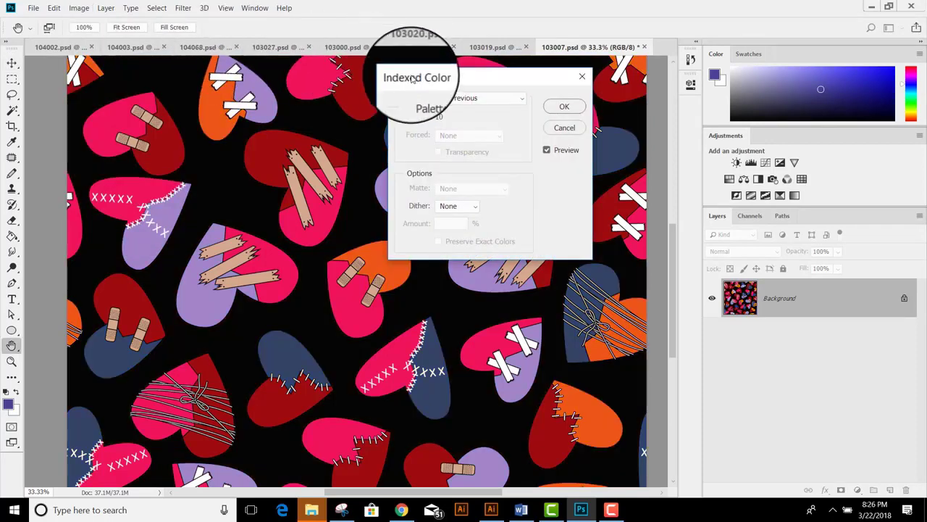
{"action": "left_click_drag", "start_coordinate": [411, 78], "coordinate": [332, 79]}
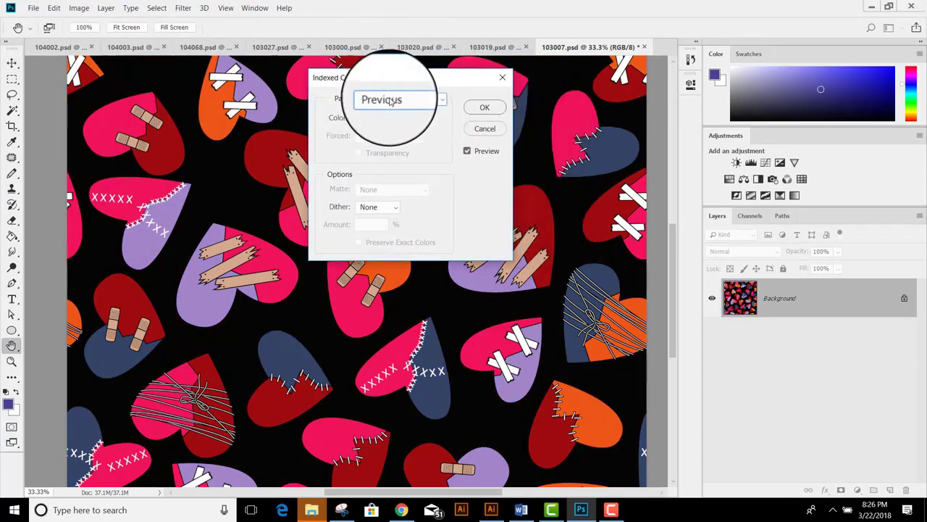
{"action": "left_click", "coordinate": [391, 101]}
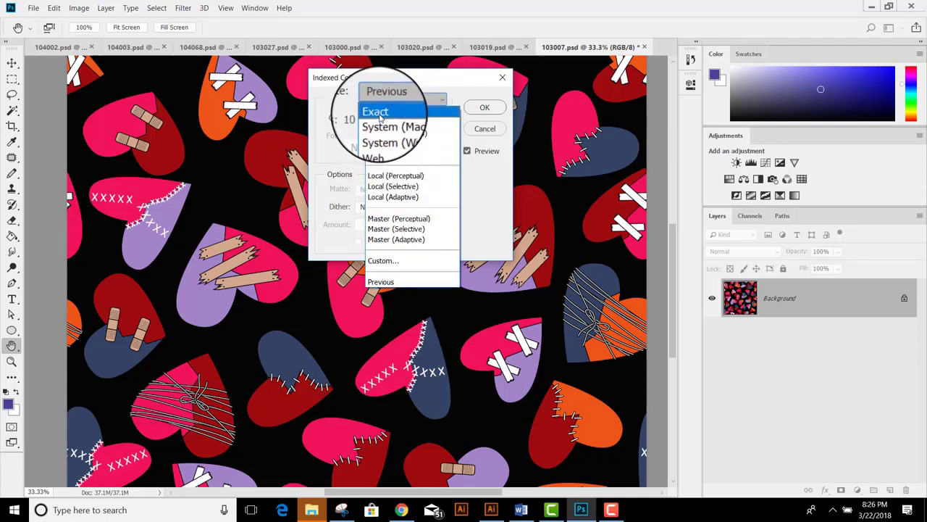
{"action": "left_click", "coordinate": [457, 86]}
{"action": "left_click", "coordinate": [398, 103]}
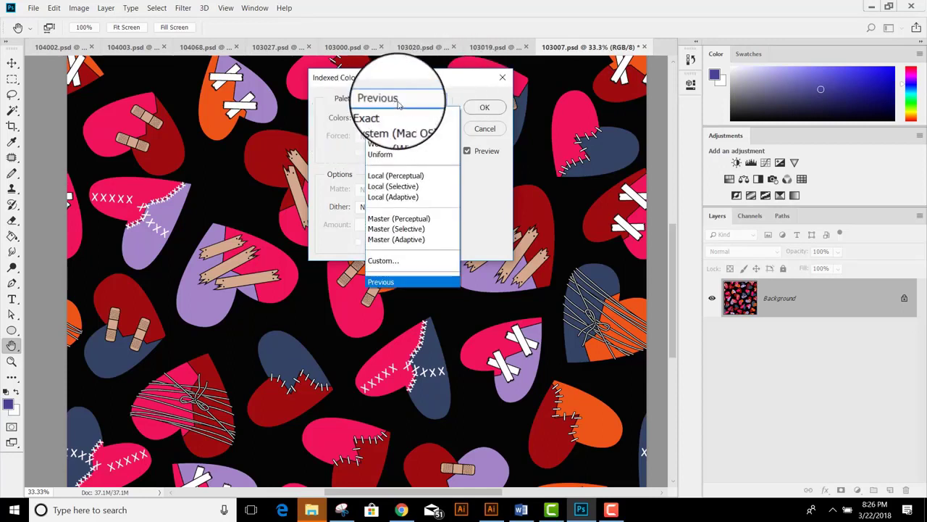
{"action": "left_click", "coordinate": [395, 113]}
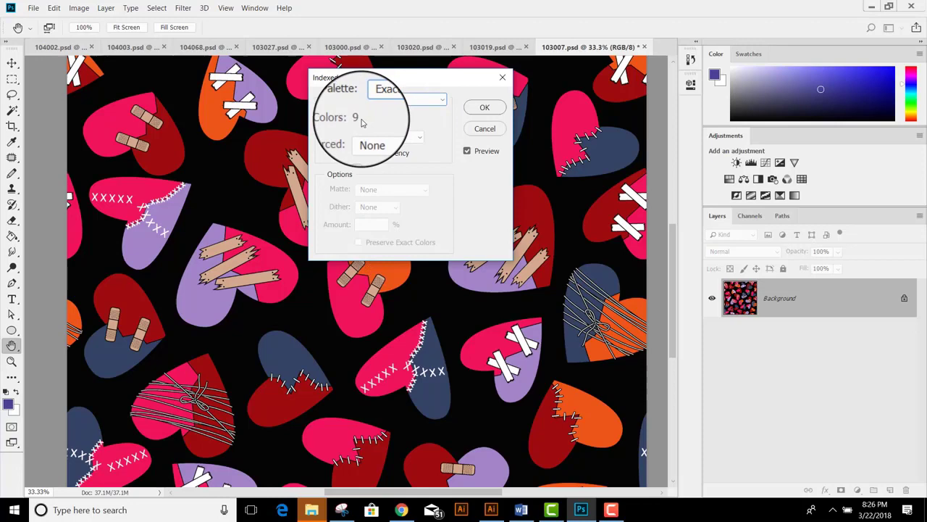
{"action": "left_click", "coordinate": [485, 107]}
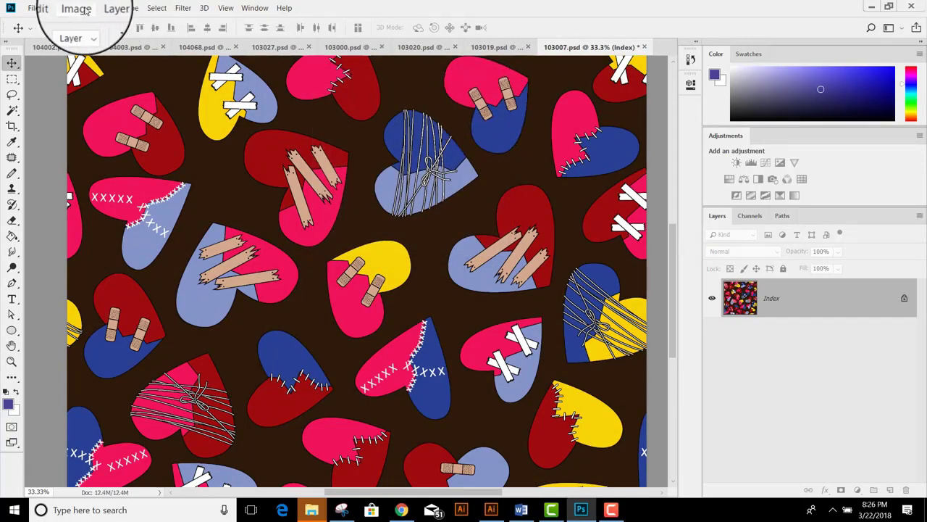
Step: In the Color Table, change the yellow entry to a deep burgundy red
{"action": "left_click", "coordinate": [79, 8]}
{"action": "mouse_move", "coordinate": [85, 23]}
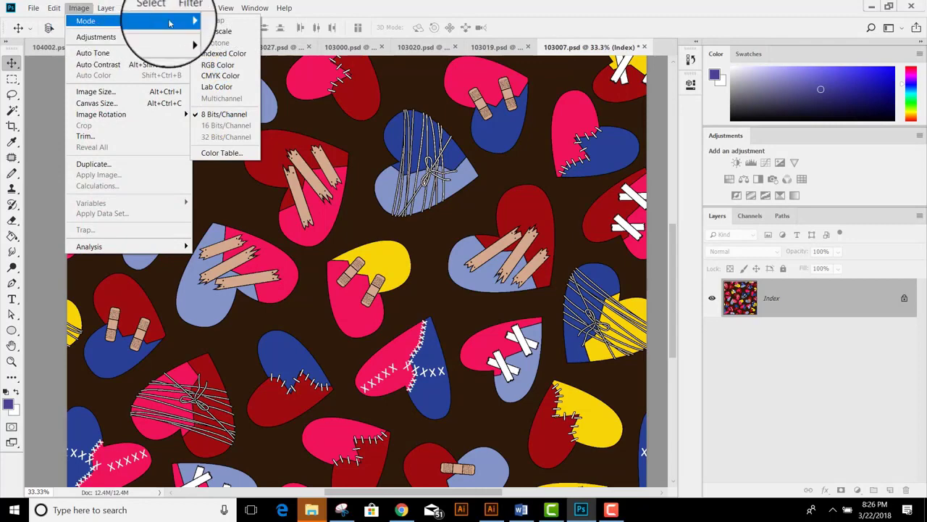
{"action": "left_click", "coordinate": [219, 155]}
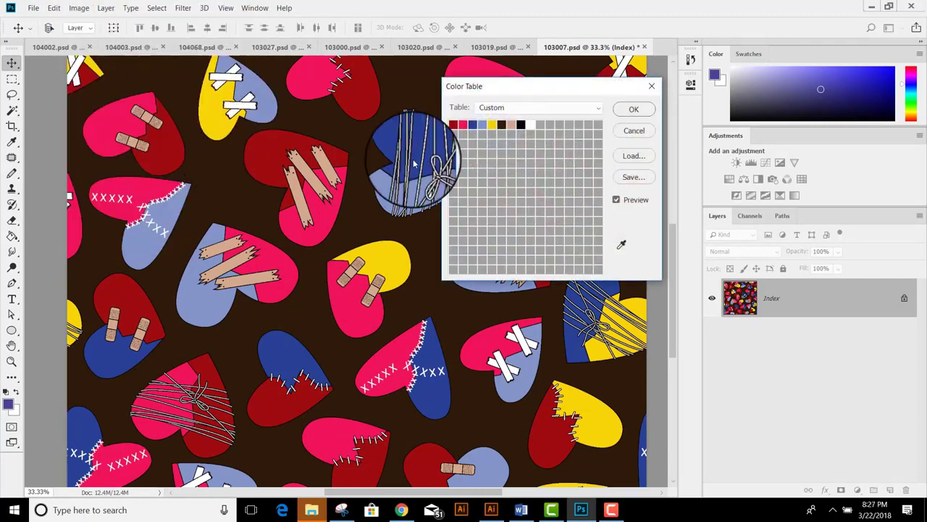
{"action": "left_click", "coordinate": [487, 123]}
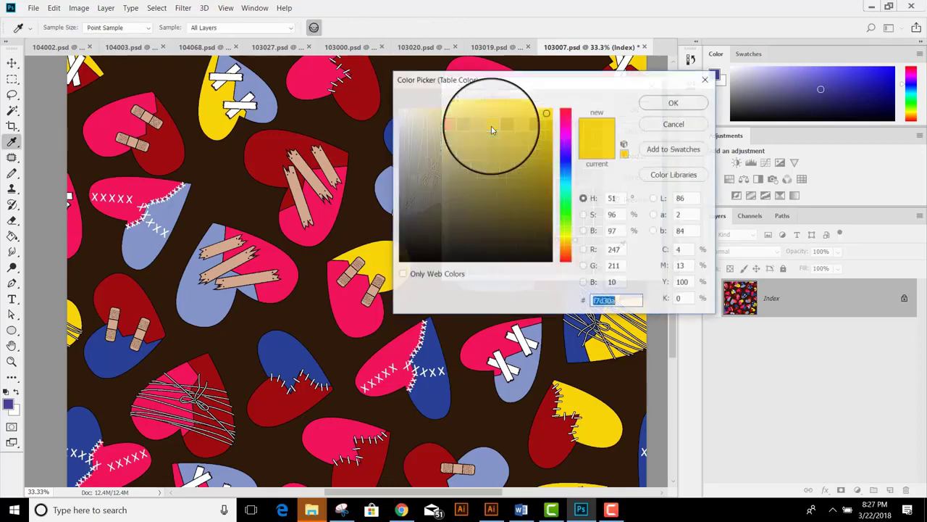
{"action": "left_click", "coordinate": [564, 251]}
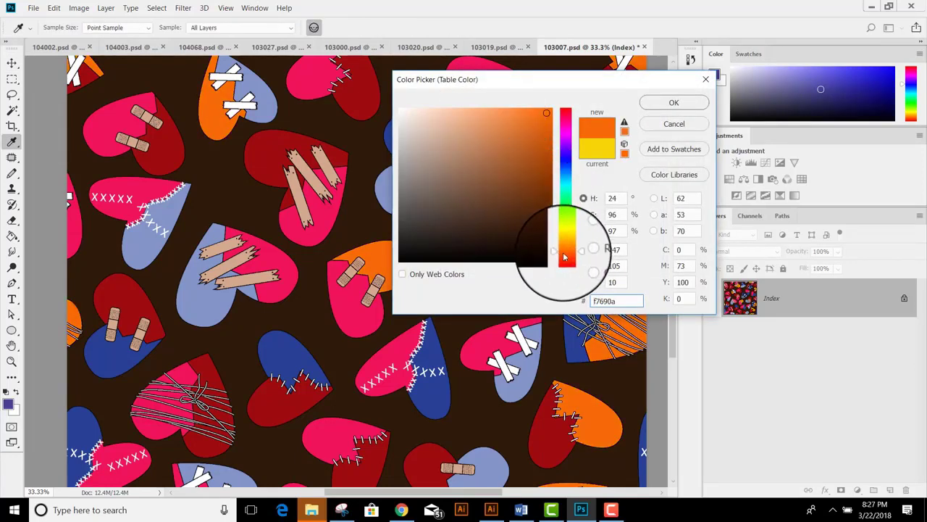
{"action": "left_click", "coordinate": [565, 115]}
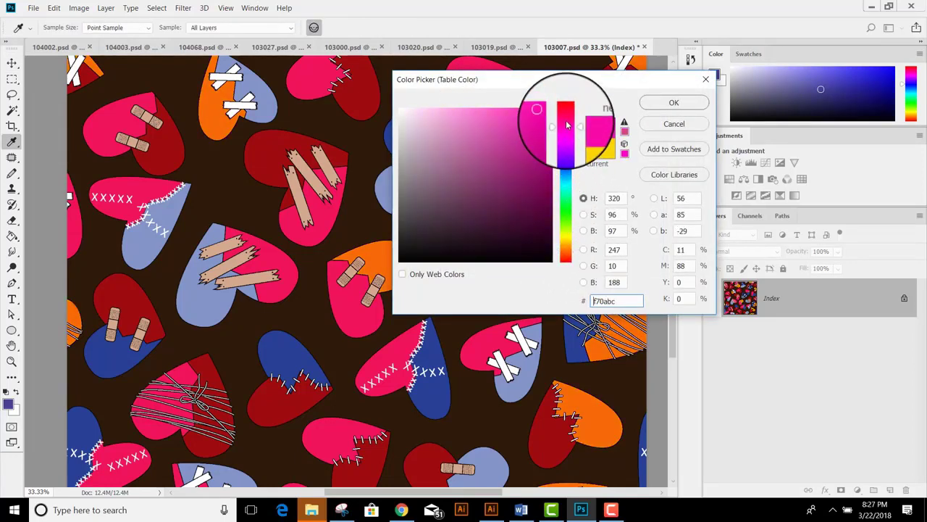
{"action": "left_click", "coordinate": [535, 193]}
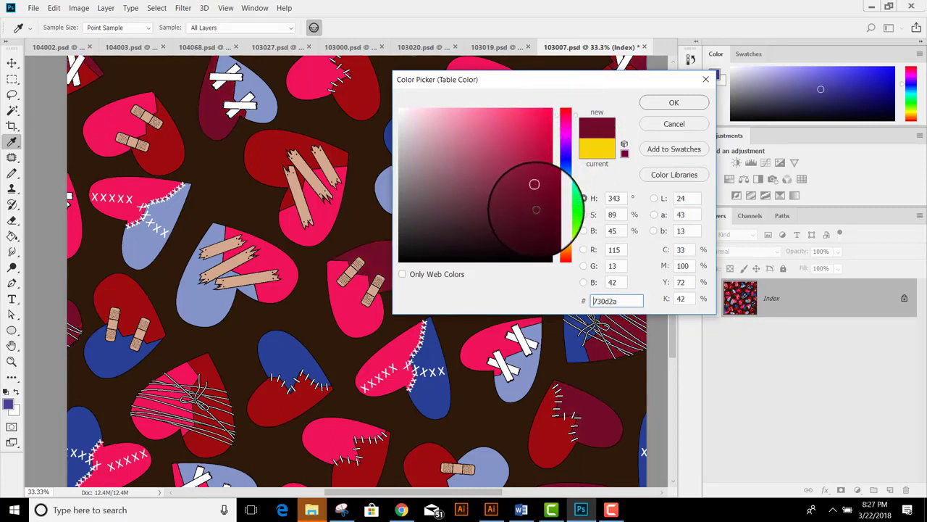
{"action": "left_click", "coordinate": [536, 210]}
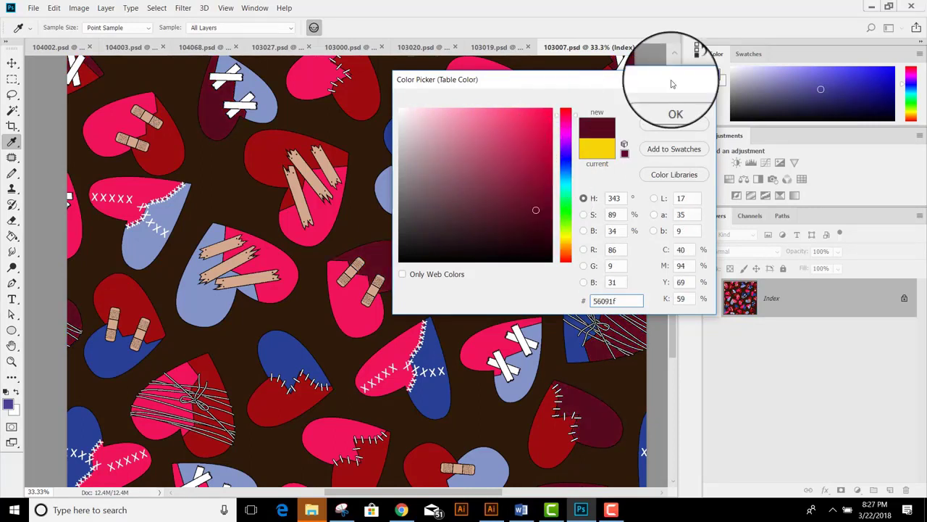
{"action": "left_click", "coordinate": [673, 103]}
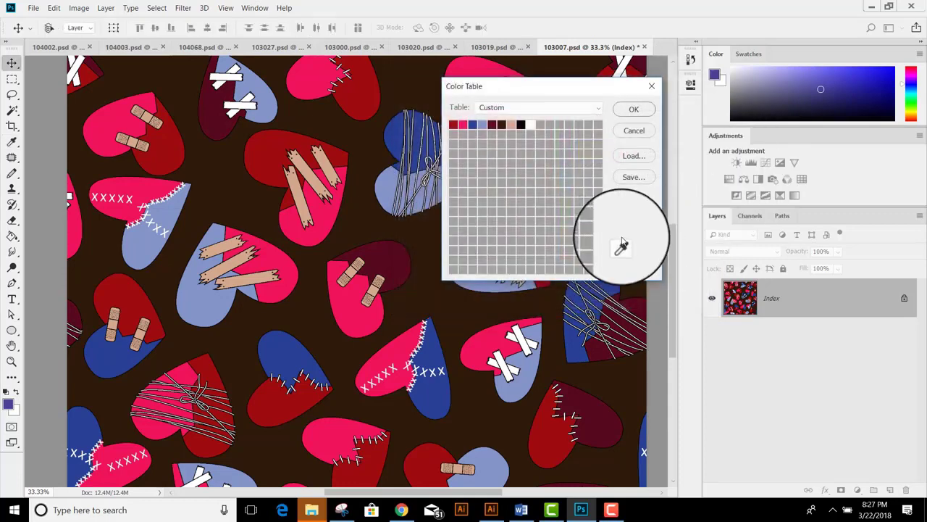
Step: Turn the dark blue entry purple and the light blue entry lavender
{"action": "left_click", "coordinate": [474, 128]}
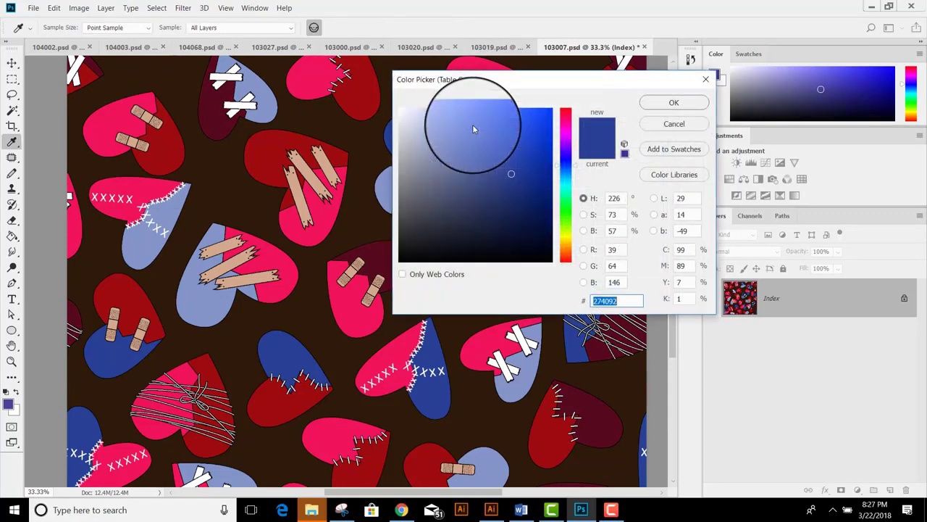
{"action": "left_click", "coordinate": [567, 139]}
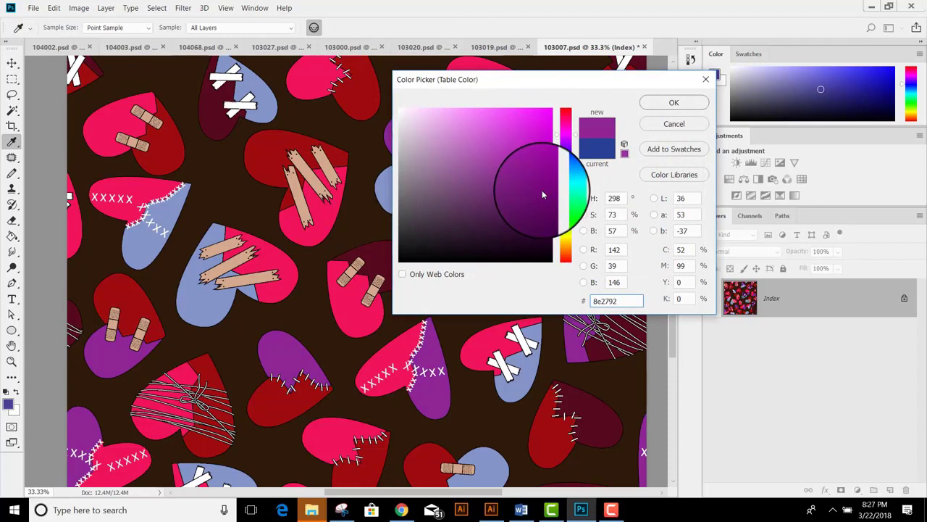
{"action": "left_click", "coordinate": [661, 102]}
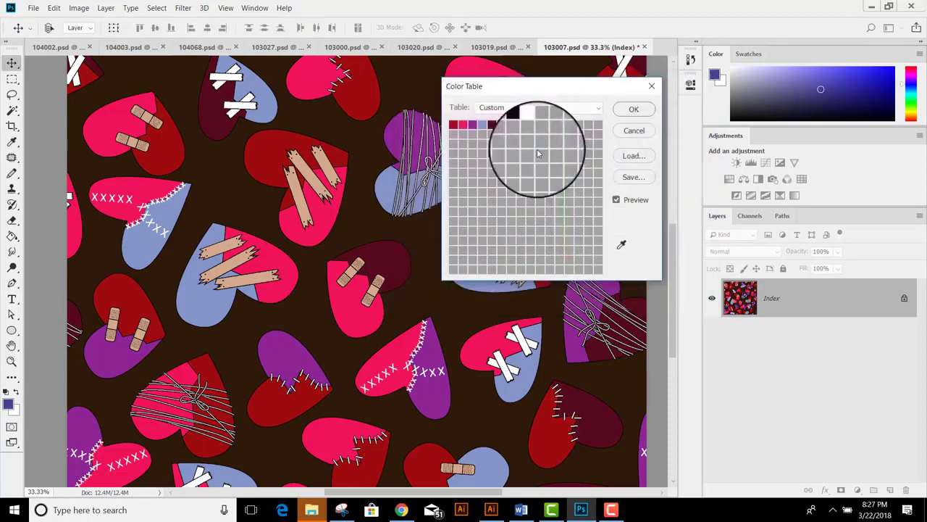
{"action": "left_click", "coordinate": [482, 125]}
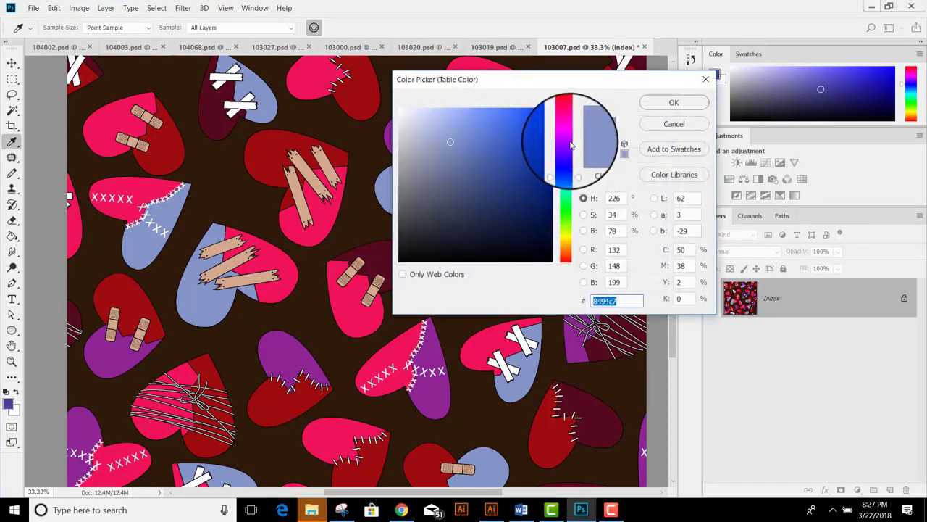
{"action": "left_click", "coordinate": [568, 141]}
{"action": "left_click", "coordinate": [697, 103]}
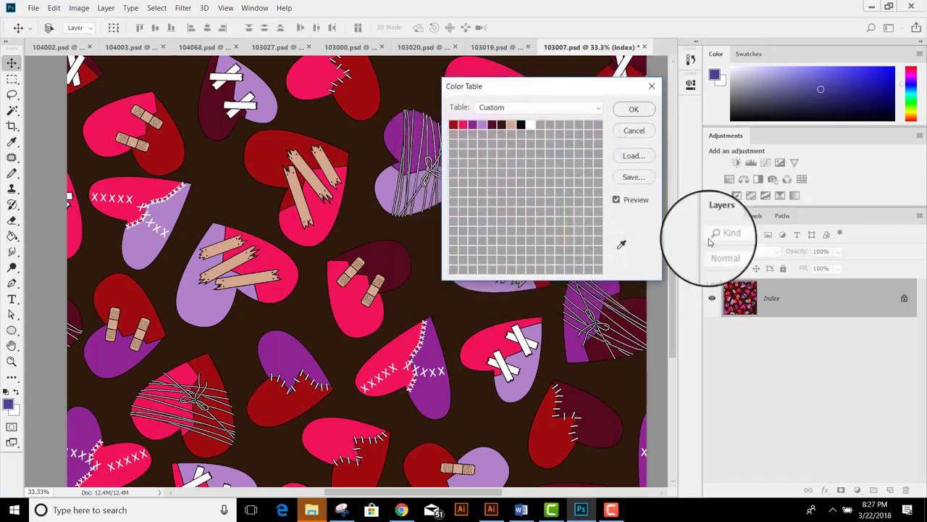
Step: Try pink and darker red for the dark red entry, then cancel it unchanged
{"action": "left_click", "coordinate": [451, 125]}
{"action": "left_click", "coordinate": [453, 125]}
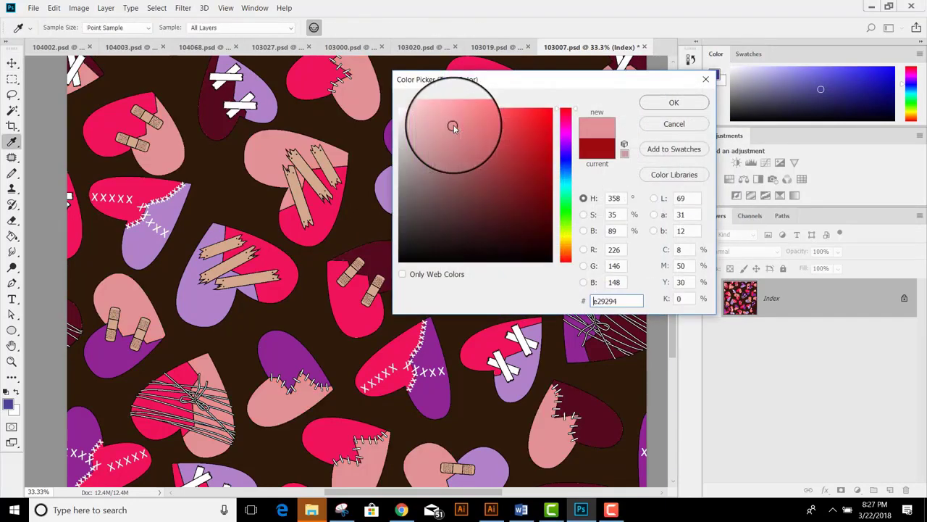
{"action": "left_click", "coordinate": [513, 245]}
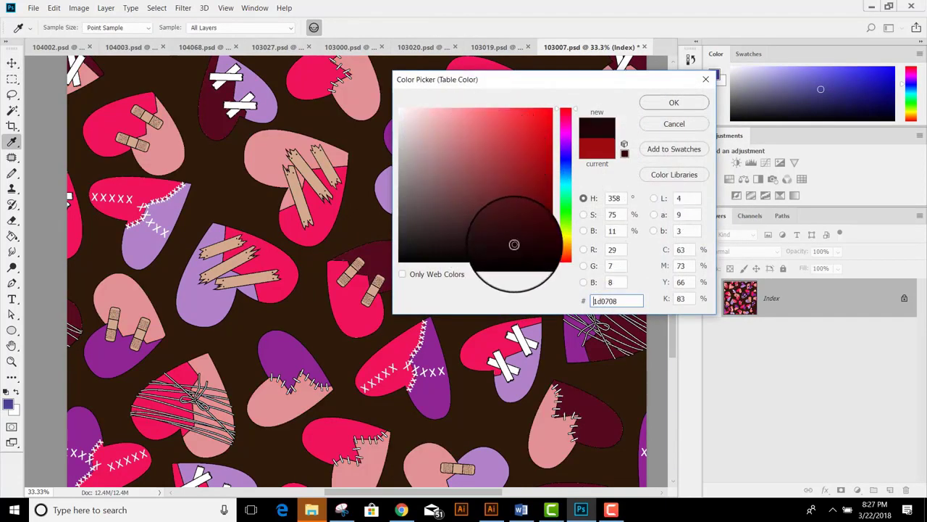
{"action": "left_click", "coordinate": [677, 126]}
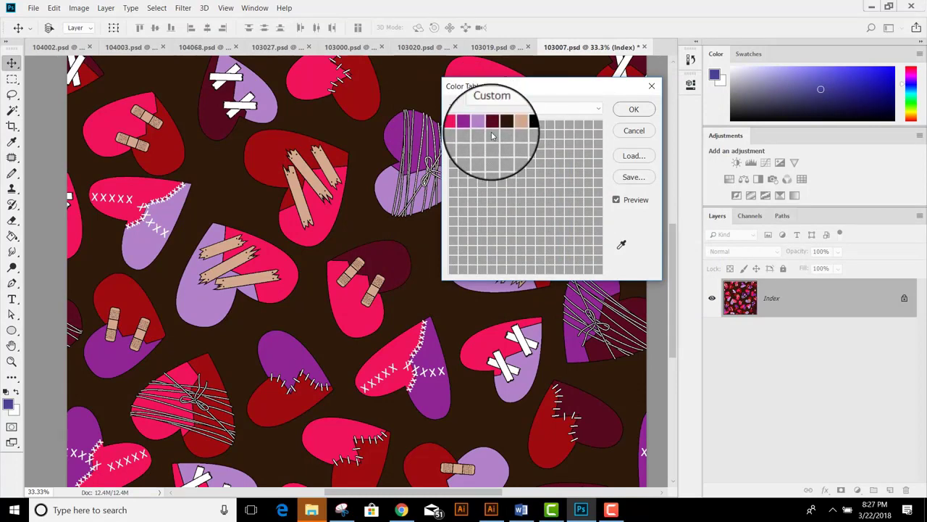
Step: Set the dark brown background entry in the Color Table to pure white
{"action": "left_click", "coordinate": [491, 124]}
{"action": "left_click", "coordinate": [530, 140]}
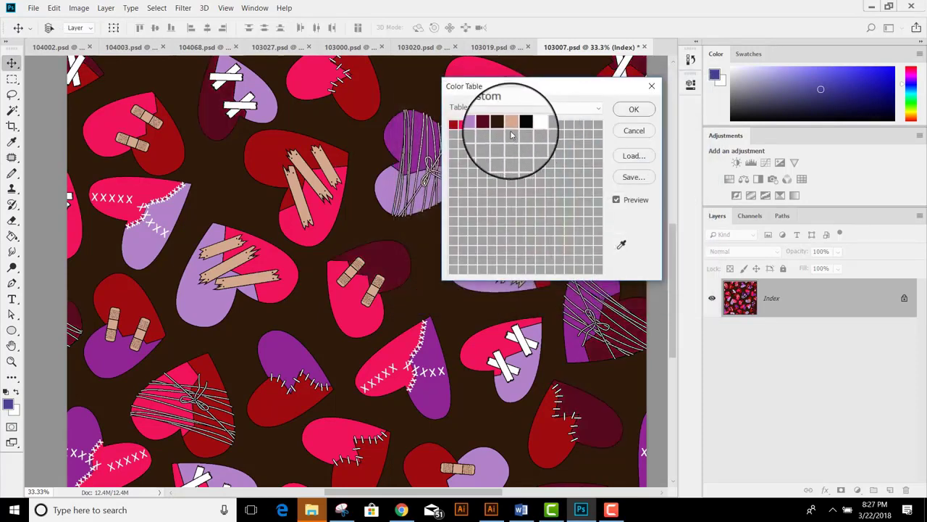
{"action": "left_click", "coordinate": [503, 126]}
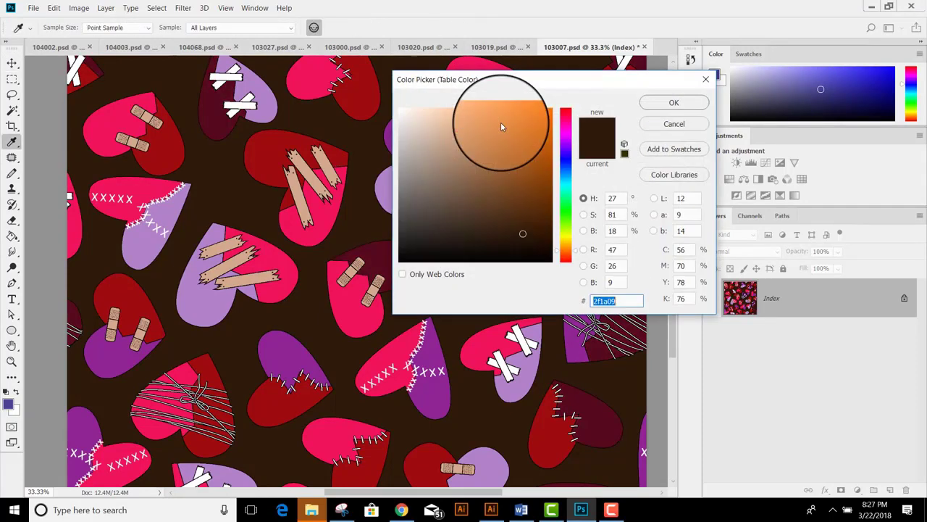
{"action": "left_click", "coordinate": [542, 210]}
{"action": "left_click", "coordinate": [491, 157]}
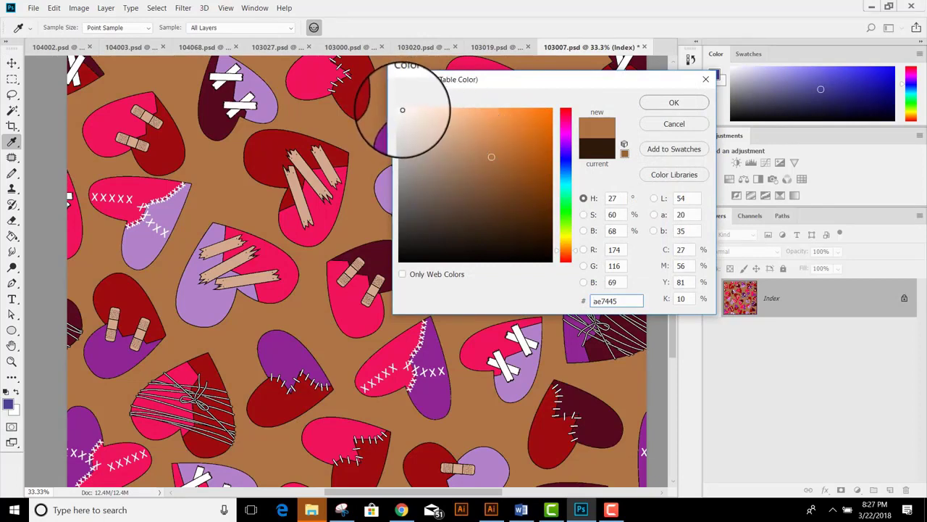
{"action": "left_click", "coordinate": [399, 109]}
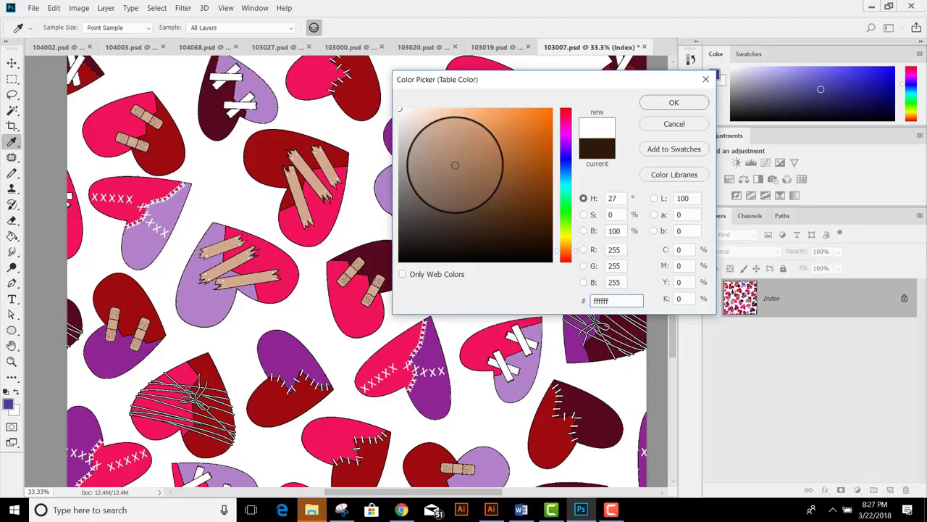
{"action": "left_click", "coordinate": [681, 106]}
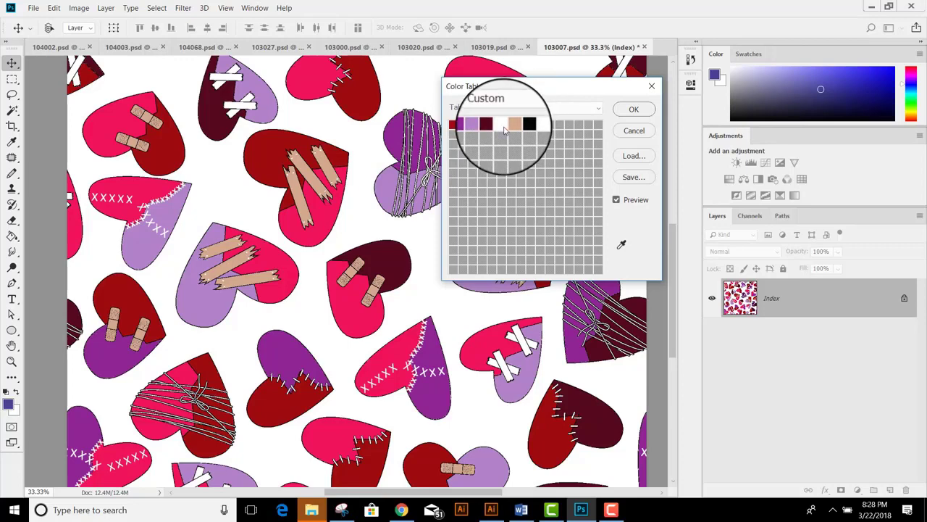
Step: Recheck the background entry to confirm it is white ffffff
{"action": "left_click", "coordinate": [501, 126]}
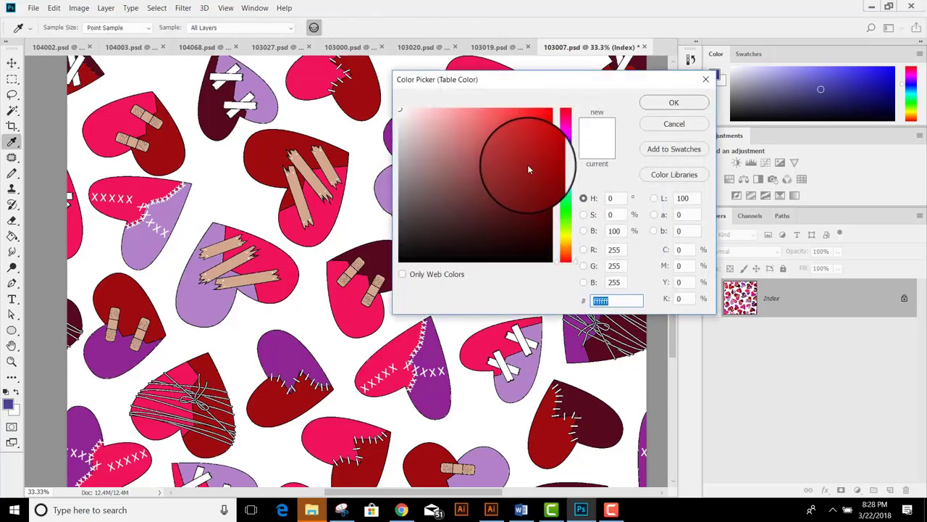
{"action": "left_click", "coordinate": [674, 102]}
{"action": "left_click", "coordinate": [531, 127]}
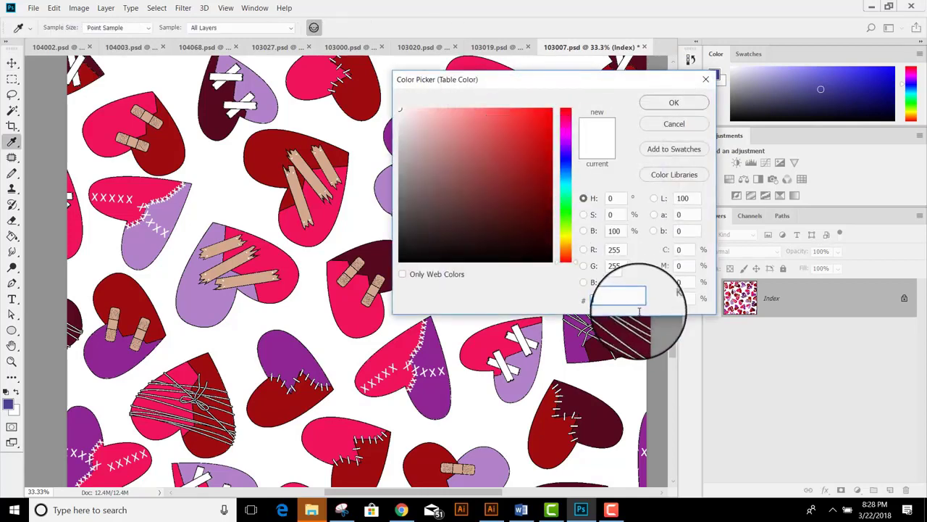
{"action": "left_click", "coordinate": [674, 102]}
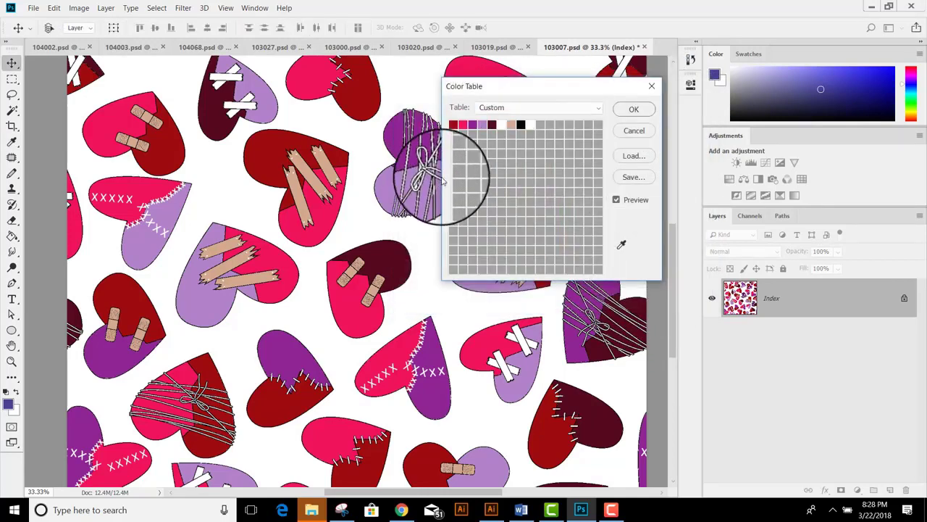
Step: Apply the edited Color Table and convert the image to RGB Color
{"action": "left_click", "coordinate": [633, 108]}
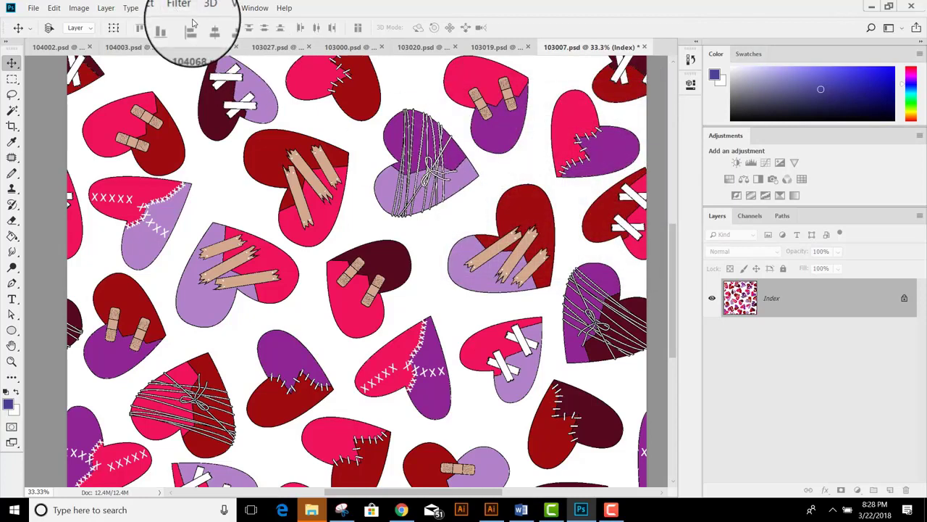
{"action": "left_click", "coordinate": [79, 8]}
{"action": "mouse_move", "coordinate": [88, 23]}
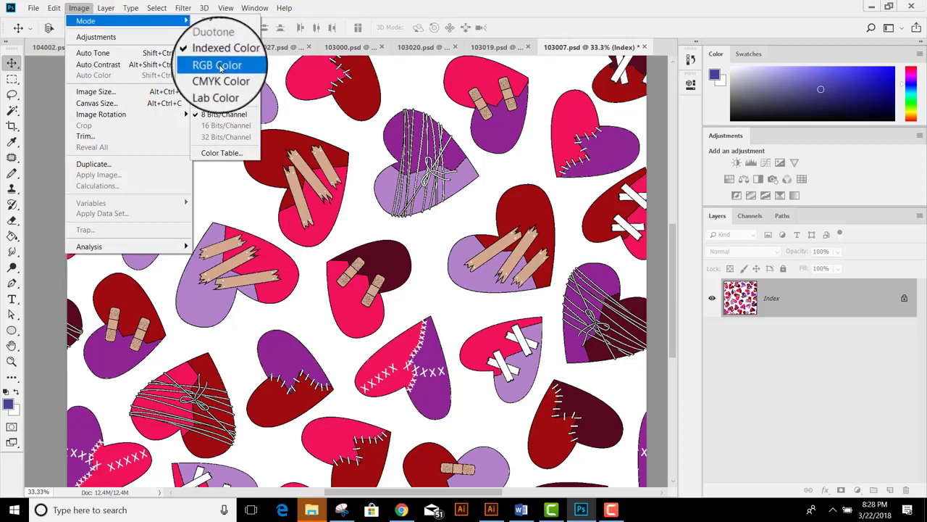
{"action": "left_click", "coordinate": [230, 69]}
Step: Re-index the image to an Exact 8-colour palette
{"action": "left_click", "coordinate": [81, 8]}
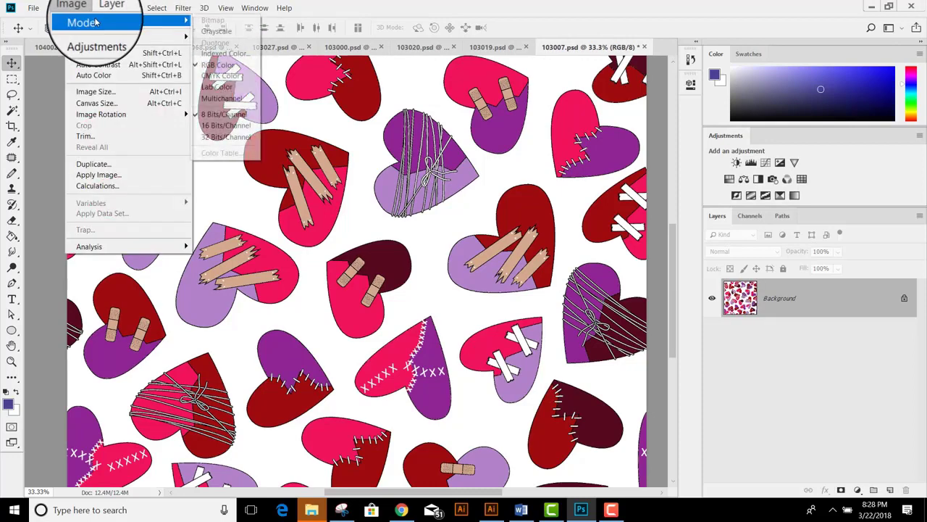
{"action": "left_click", "coordinate": [215, 53]}
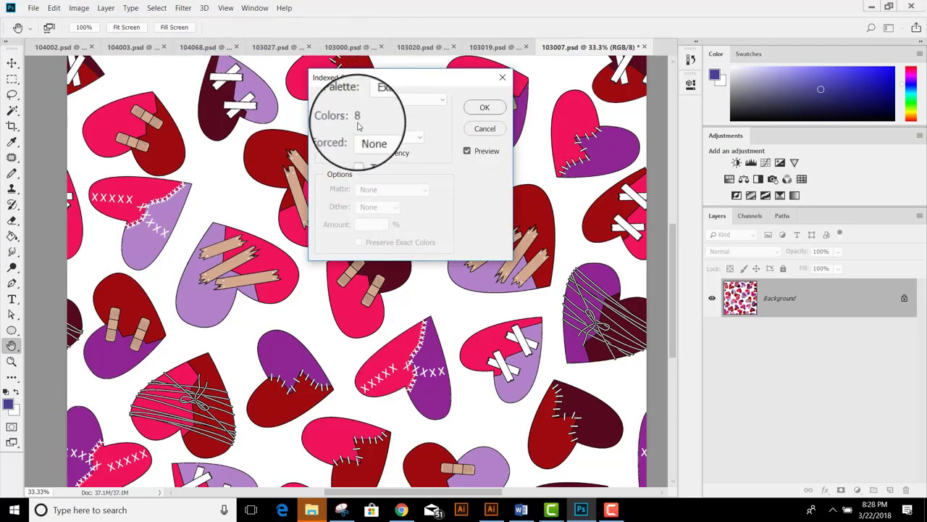
{"action": "left_click", "coordinate": [481, 108]}
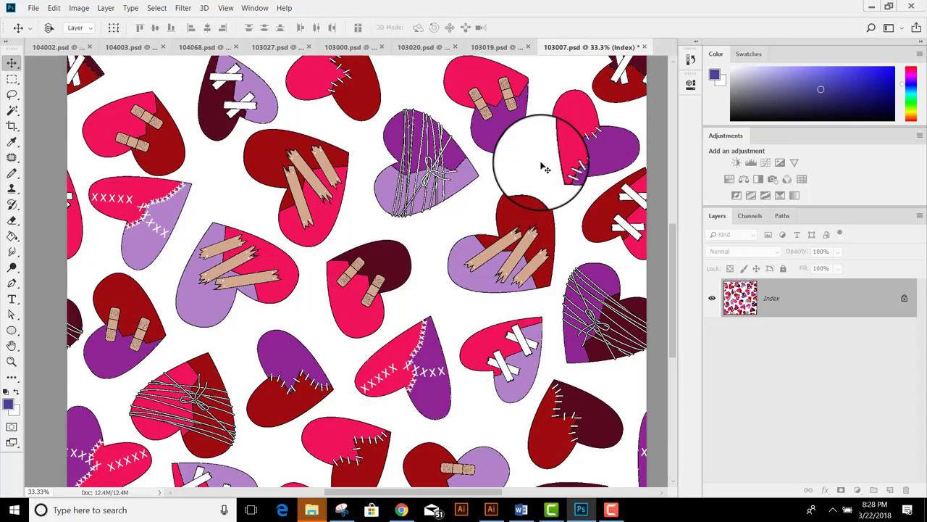
Step: Save the pattern as 103007_Index_8.psd in Photoshop format
{"action": "left_click", "coordinate": [33, 8]}
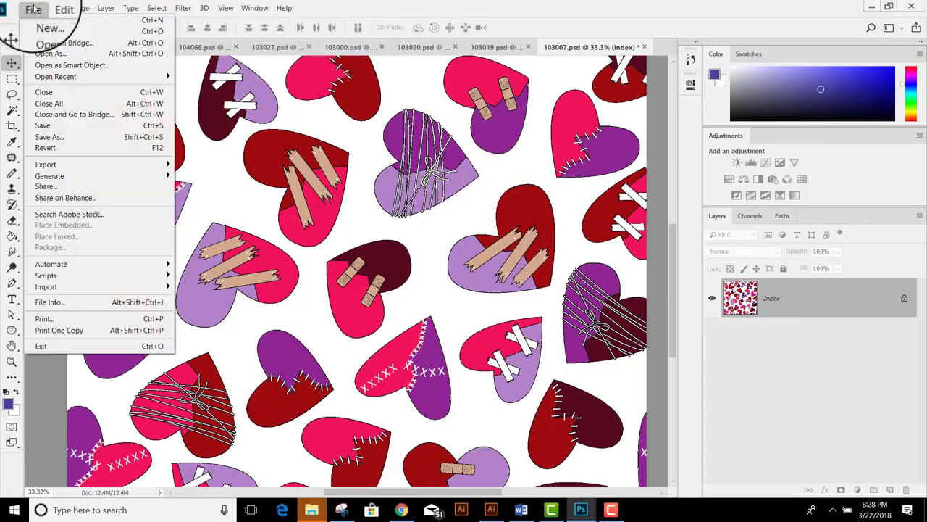
{"action": "left_click", "coordinate": [83, 137]}
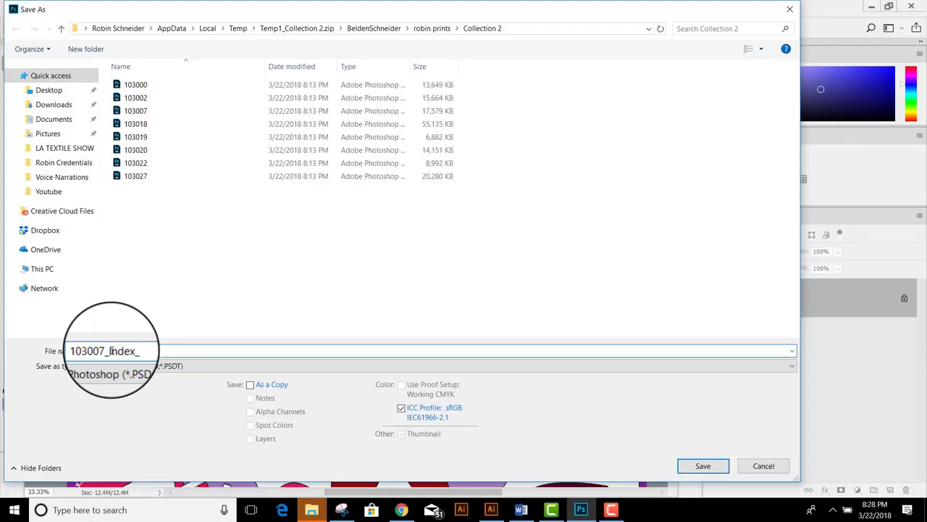
{"action": "left_click", "coordinate": [703, 466]}
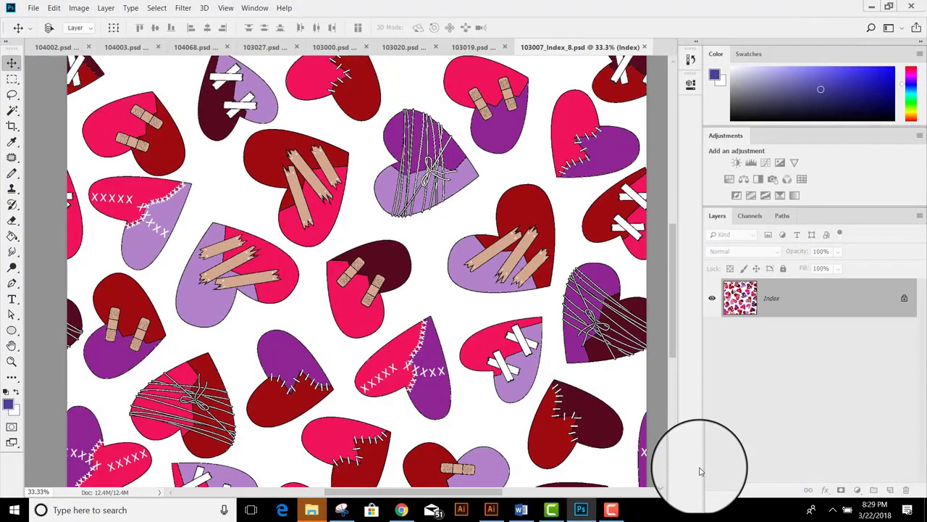